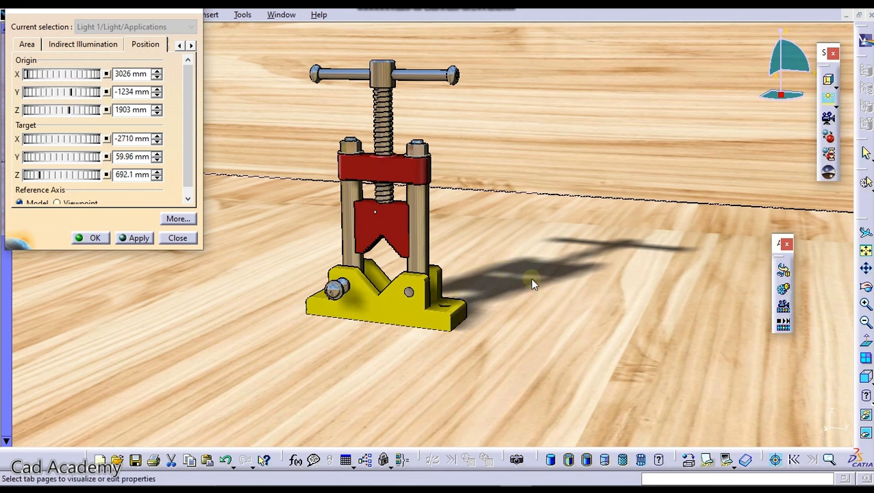
Step: Shift the light's origin to about X 2988 mm and Y -1436 mm and accept the light's position
{"action": "left_click_drag", "start_coordinate": [49, 77], "coordinate": [14, 94]}
{"action": "left_click_drag", "start_coordinate": [246, 123], "coordinate": [871, 162]}
{"action": "left_click_drag", "start_coordinate": [276, 168], "coordinate": [2, 163]}
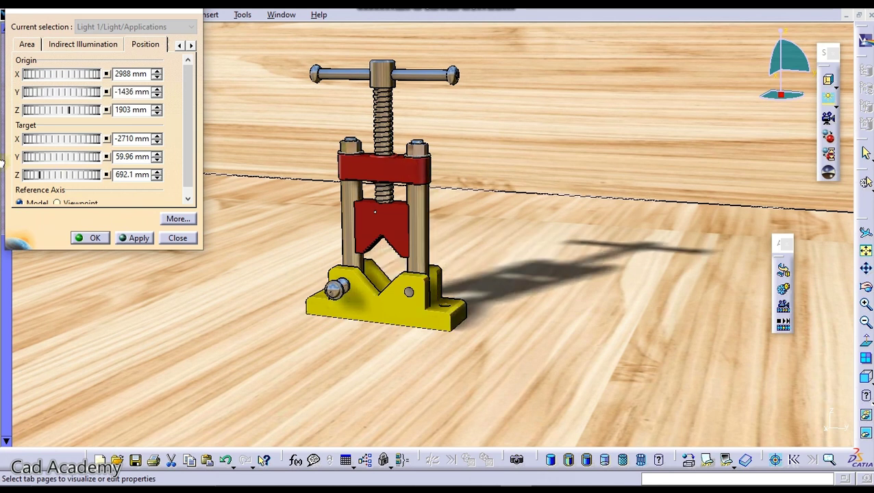
{"action": "left_click", "coordinate": [78, 238]}
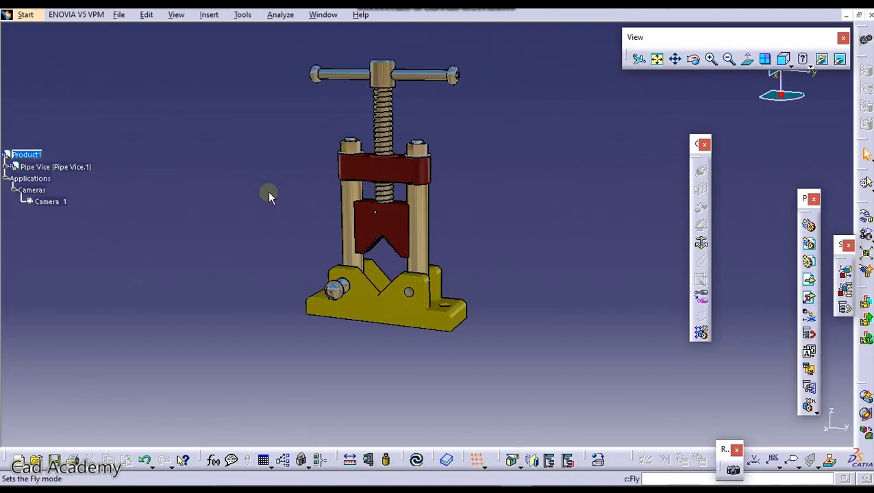
Step: Switch the pipe vice assembly to the Real Time Rendering workbench
{"action": "left_click", "coordinate": [34, 15]}
{"action": "mouse_move", "coordinate": [61, 30]}
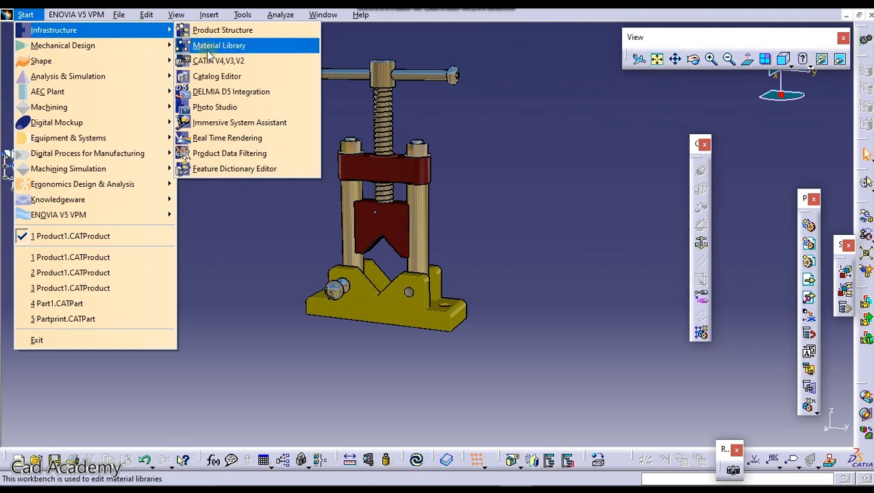
{"action": "left_click", "coordinate": [250, 138]}
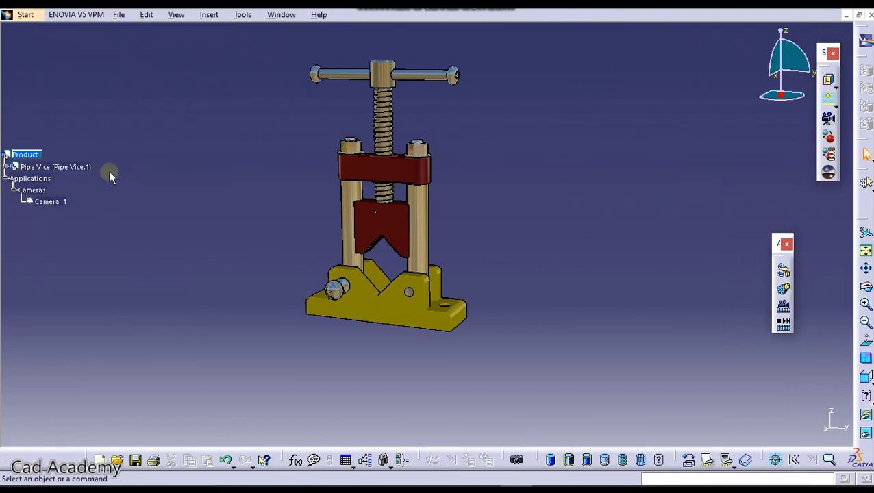
Step: Create a box environment around the pipe vice and check how it encloses the model
{"action": "left_click", "coordinate": [834, 88]}
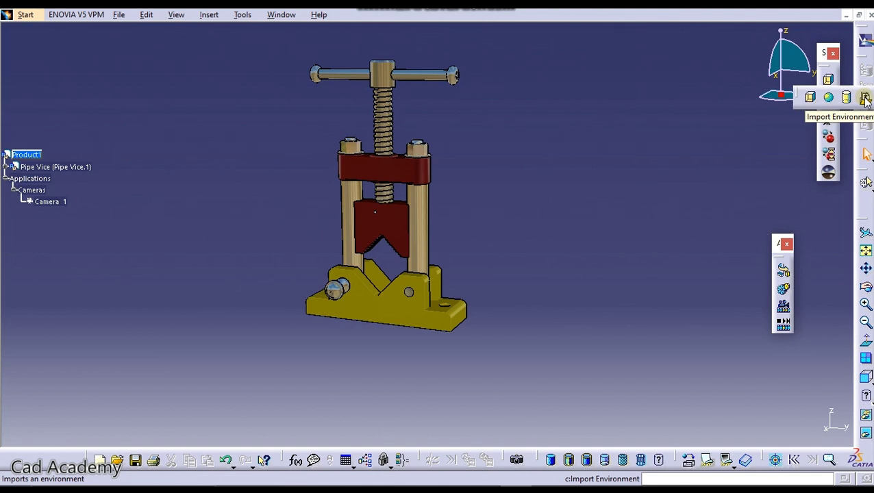
{"action": "left_click", "coordinate": [809, 96]}
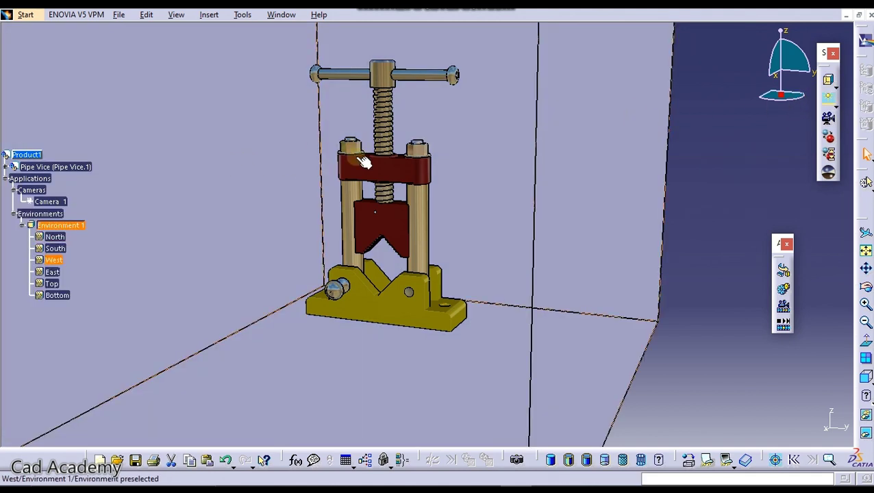
{"action": "middle_click_drag", "start_coordinate": [434, 163], "coordinate": [456, 230]}
{"action": "middle_click_drag", "start_coordinate": [471, 191], "coordinate": [398, 245]}
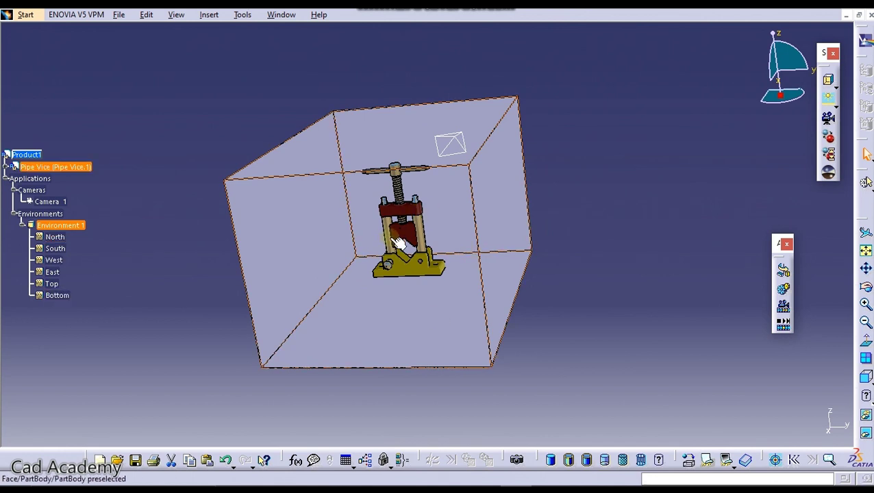
{"action": "middle_click_drag", "start_coordinate": [545, 310], "coordinate": [537, 230]}
{"action": "middle_click_drag", "start_coordinate": [597, 302], "coordinate": [649, 265]}
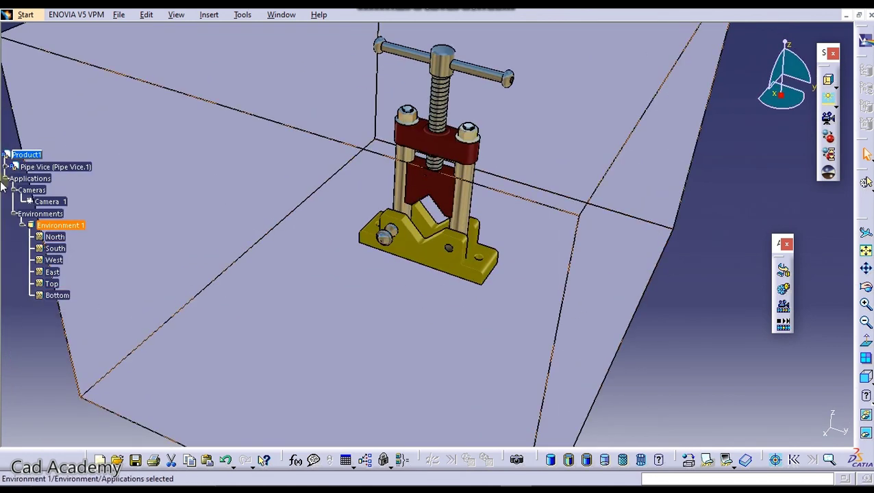
{"action": "middle_click_drag", "start_coordinate": [408, 234], "coordinate": [428, 192]}
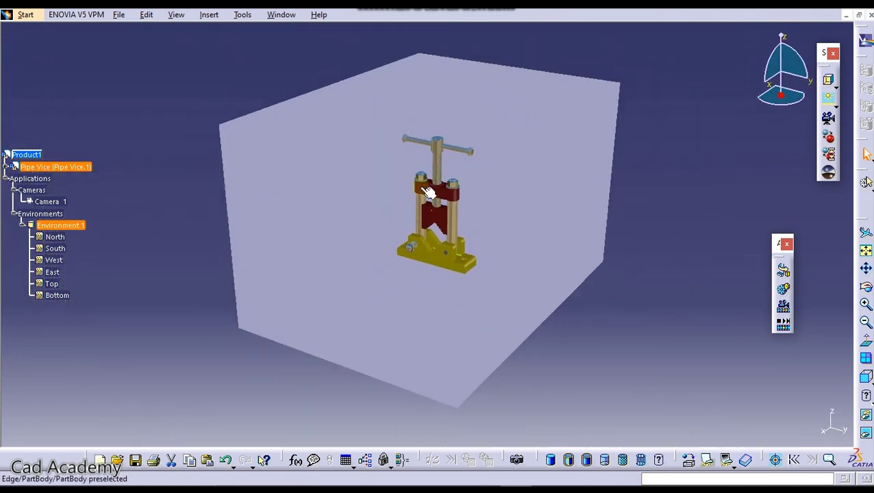
{"action": "middle_click_drag", "start_coordinate": [458, 232], "coordinate": [457, 209]}
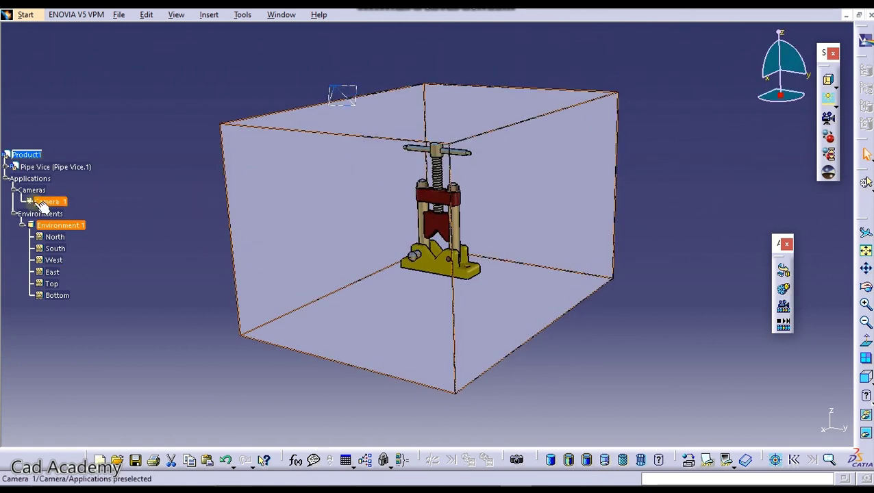
Step: Edit Environment 1 and reduce its height to about 340 mm so the floor meets the vice's base
{"action": "double_click", "coordinate": [83, 226]}
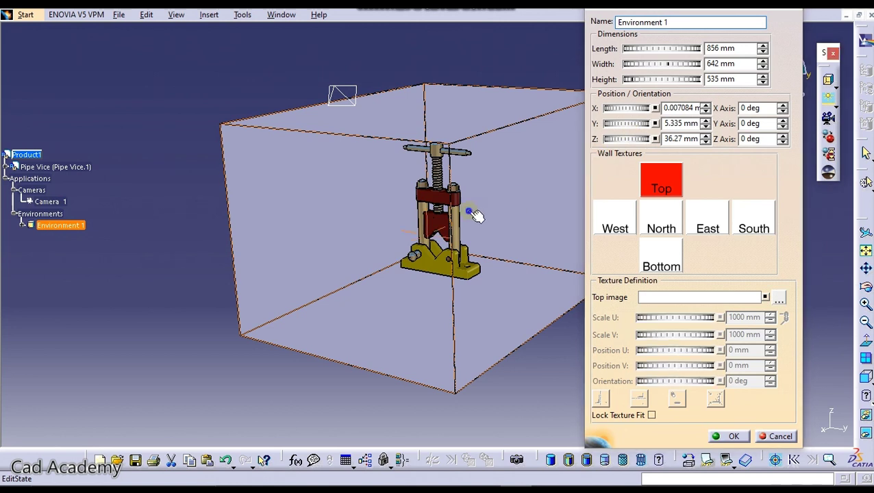
{"action": "middle_click_drag", "start_coordinate": [474, 214], "coordinate": [479, 179]}
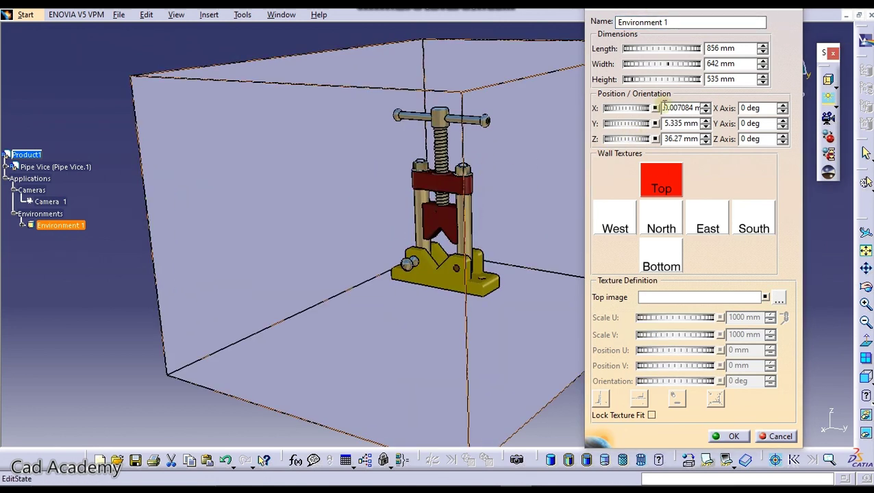
{"action": "middle_click_drag", "start_coordinate": [559, 190], "coordinate": [555, 163]}
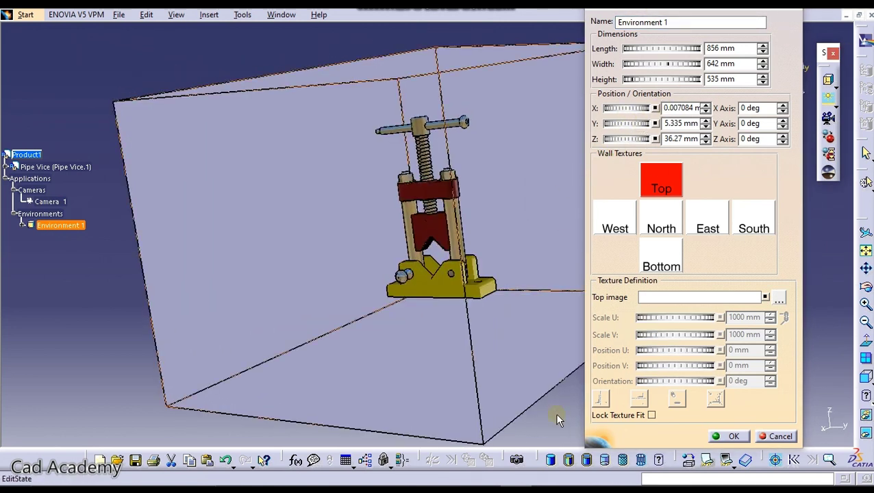
{"action": "left_click", "coordinate": [865, 379]}
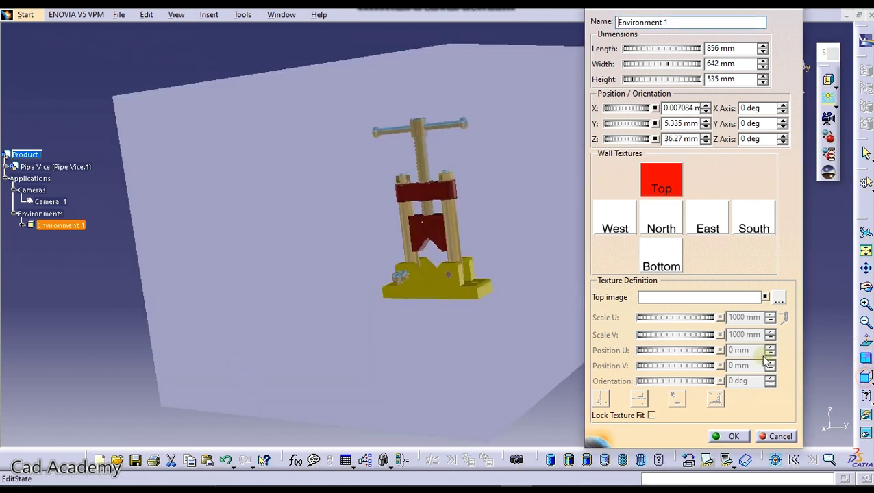
{"action": "middle_click_drag", "start_coordinate": [478, 282], "coordinate": [484, 182]}
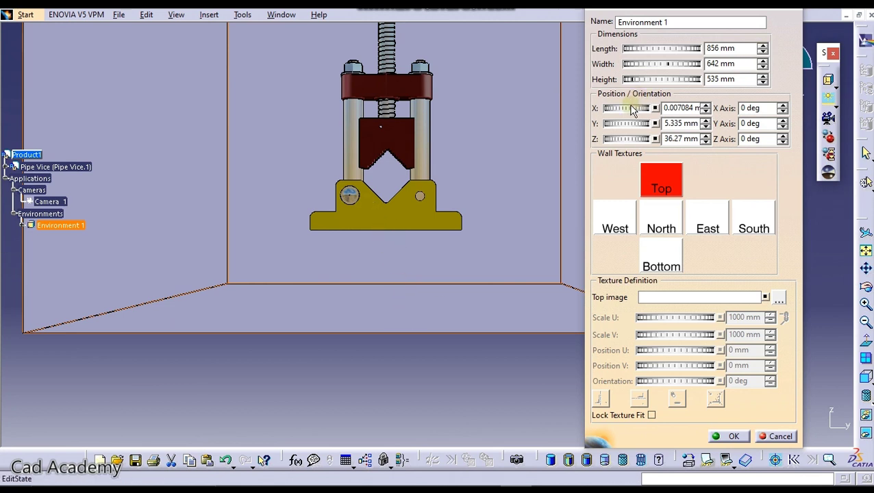
{"action": "left_click_drag", "start_coordinate": [647, 80], "coordinate": [571, 84]}
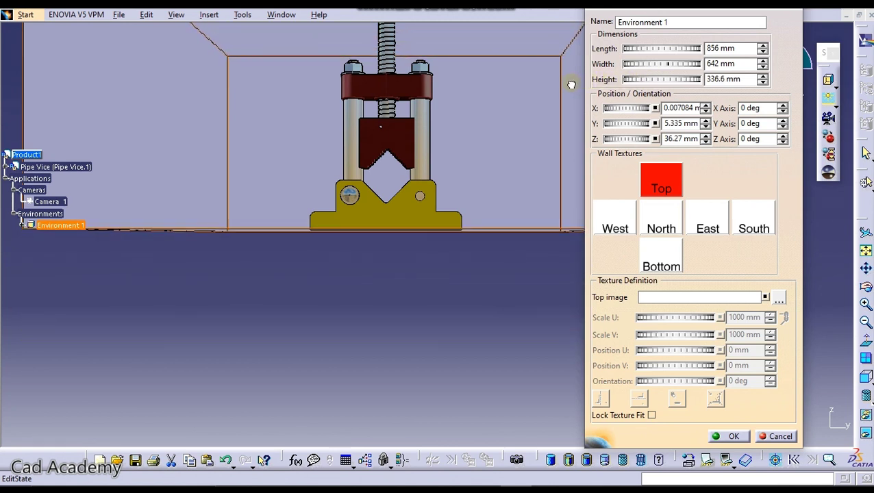
{"action": "left_click_drag", "start_coordinate": [571, 84], "coordinate": [572, 85]}
Step: Enlarge the environment to about 1117 mm length and 1257 mm width, and accept the dimensions
{"action": "middle_click_drag", "start_coordinate": [522, 111], "coordinate": [513, 156]}
{"action": "middle_click_drag", "start_coordinate": [458, 173], "coordinate": [554, 123]}
{"action": "left_click_drag", "start_coordinate": [644, 66], "coordinate": [658, 49]}
{"action": "left_click_drag", "start_coordinate": [744, 66], "coordinate": [744, 66]}
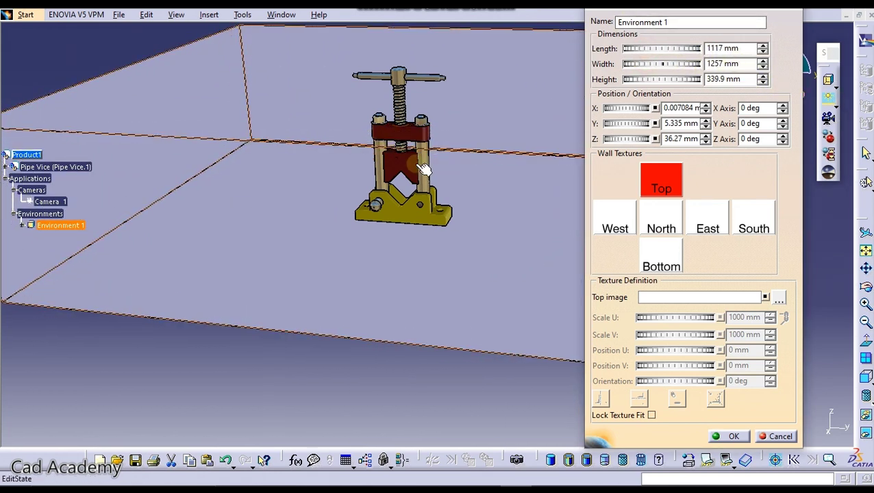
{"action": "middle_click_drag", "start_coordinate": [419, 166], "coordinate": [427, 234]}
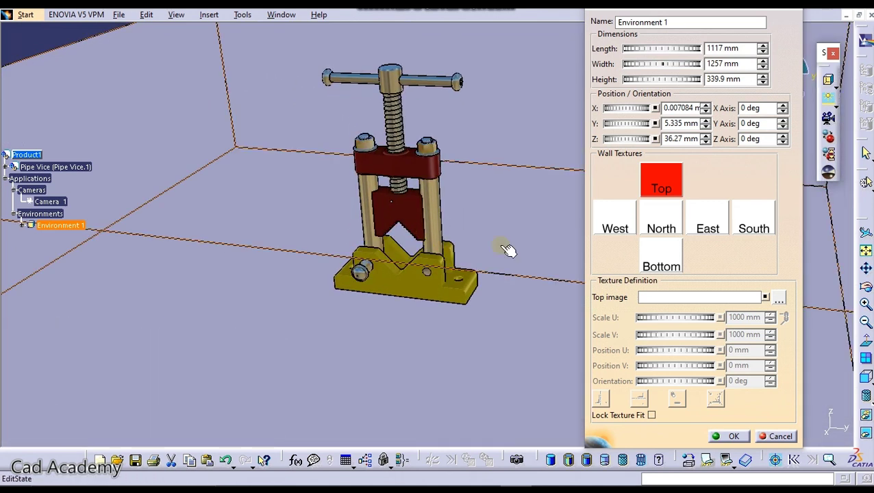
{"action": "left_click", "coordinate": [734, 436]}
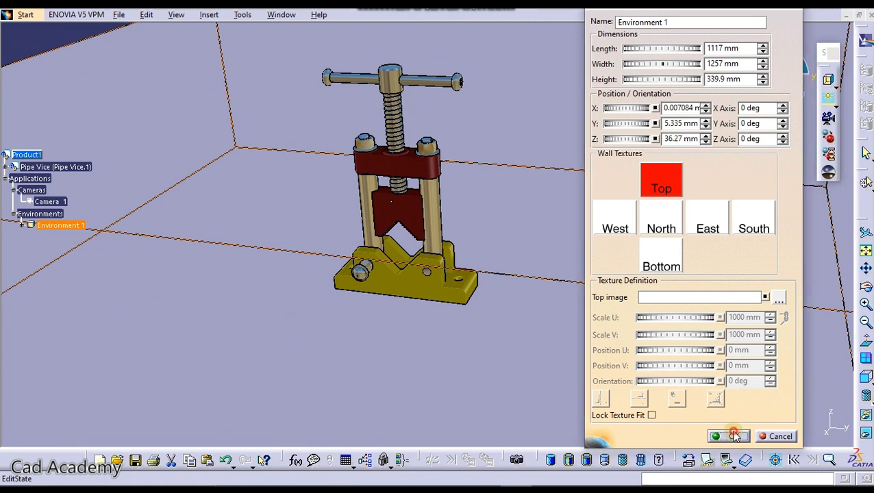
Step: Expand Environment 1 in the tree and deactivate its Top wall
{"action": "middle_click_drag", "start_coordinate": [363, 110], "coordinate": [404, 199]}
{"action": "middle_click_drag", "start_coordinate": [310, 261], "coordinate": [595, 130]}
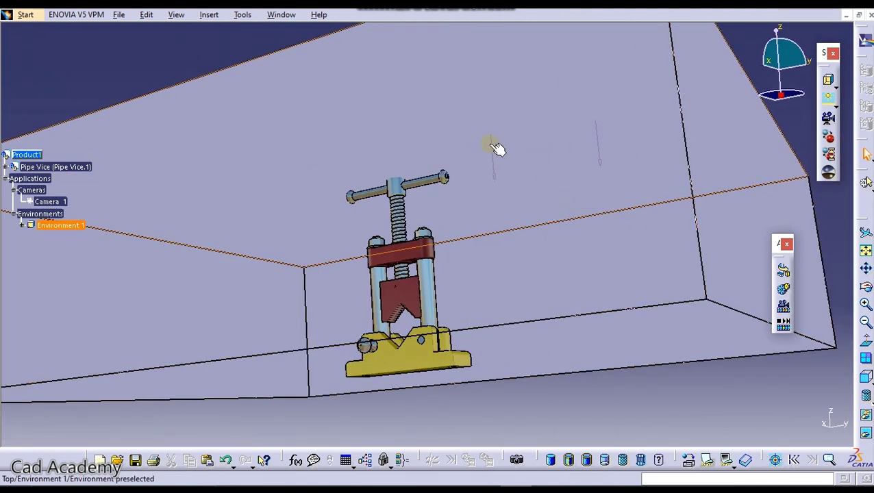
{"action": "middle_click_drag", "start_coordinate": [524, 166], "coordinate": [552, 178]}
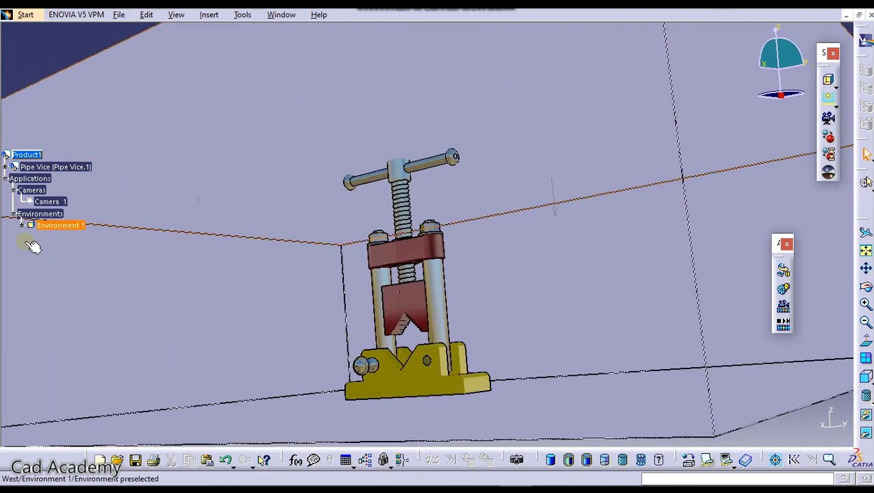
{"action": "left_click", "coordinate": [23, 226]}
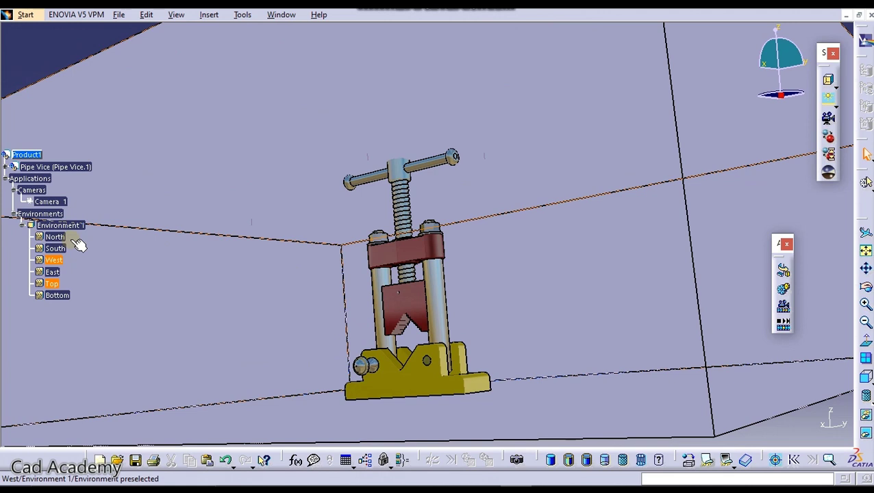
{"action": "middle_click_drag", "start_coordinate": [140, 274], "coordinate": [133, 268]}
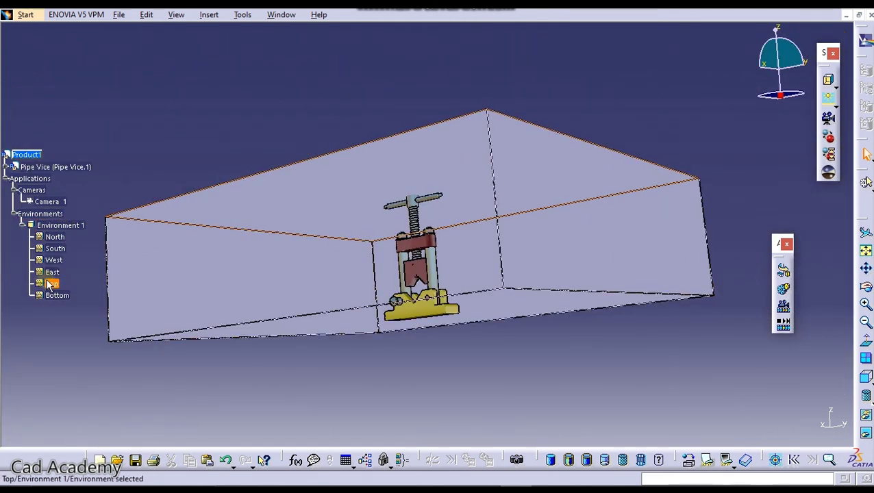
{"action": "right_click", "coordinate": [58, 287]}
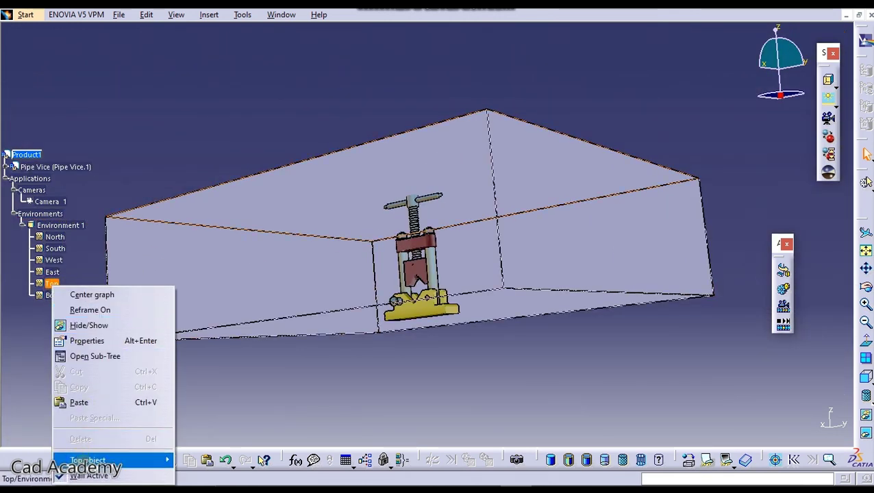
{"action": "left_click", "coordinate": [93, 478]}
Step: Deactivate the West wall of Environment 1
{"action": "middle_click_drag", "start_coordinate": [371, 218], "coordinate": [455, 185]}
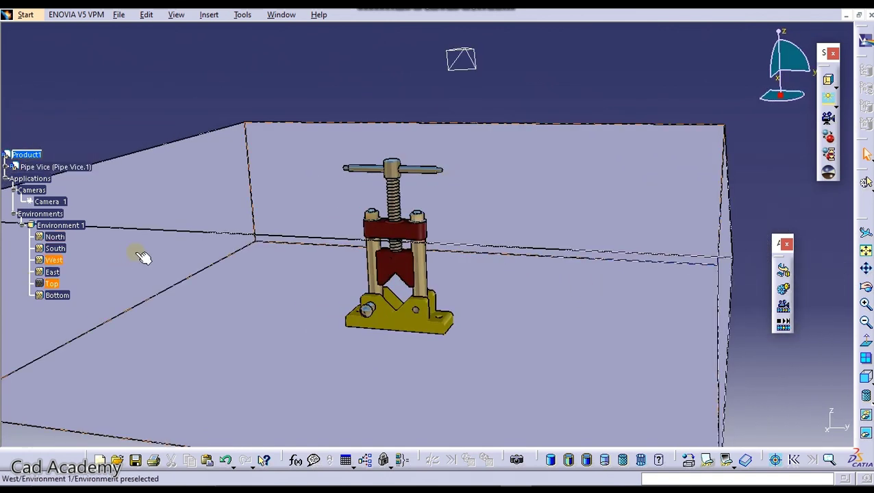
{"action": "middle_click_drag", "start_coordinate": [140, 256], "coordinate": [419, 343]}
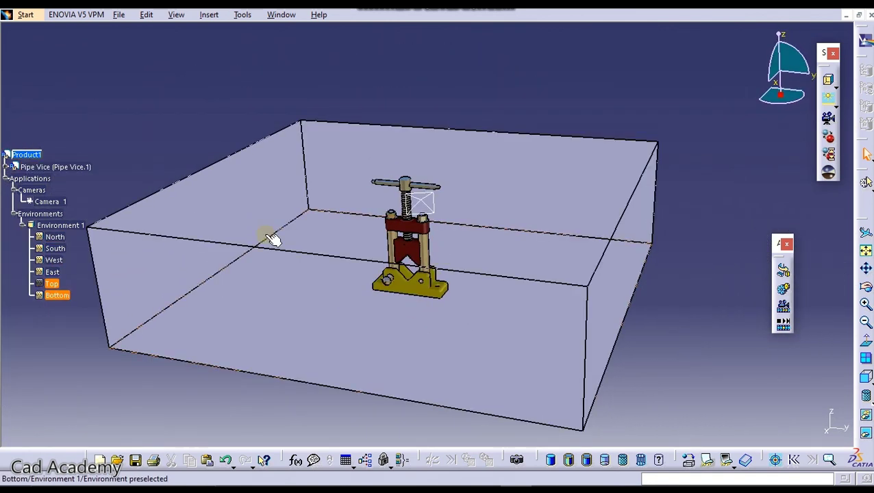
{"action": "middle_click_drag", "start_coordinate": [273, 238], "coordinate": [536, 302]}
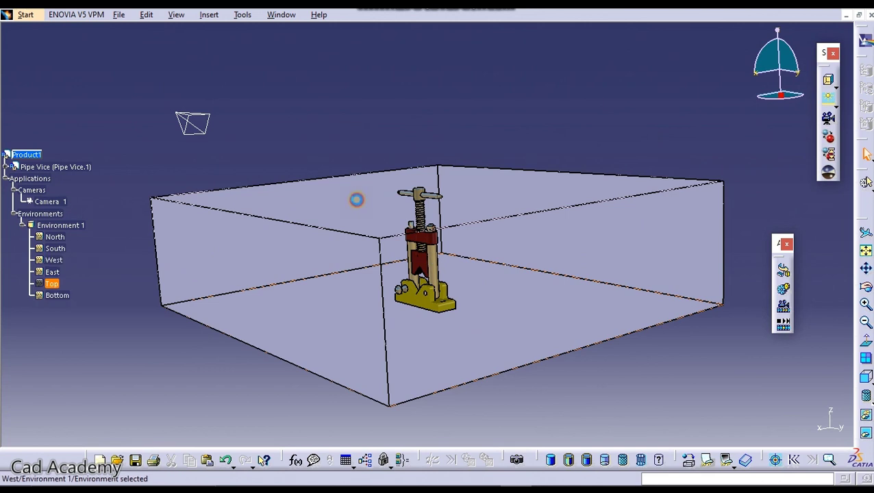
{"action": "right_click", "coordinate": [58, 267]}
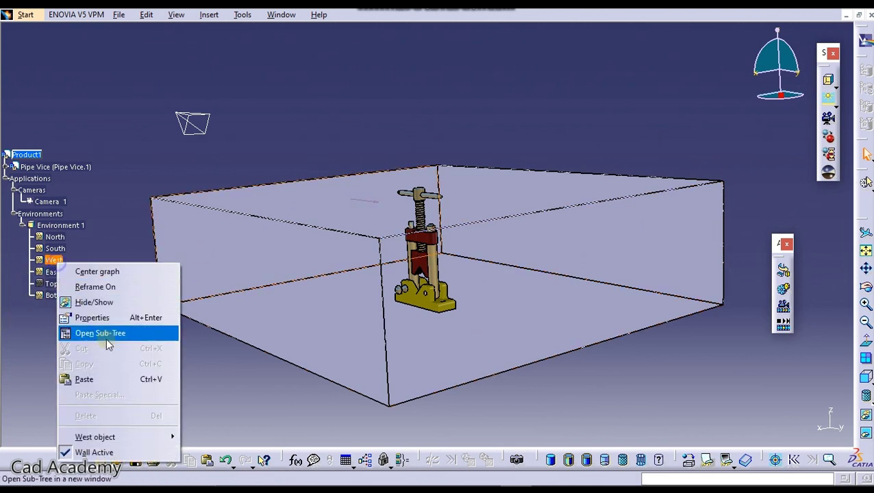
{"action": "left_click", "coordinate": [119, 453]}
Step: Deactivate the South wall of Environment 1
{"action": "middle_click_drag", "start_coordinate": [450, 313], "coordinate": [299, 228]}
{"action": "left_click", "coordinate": [298, 228]}
{"action": "right_click", "coordinate": [59, 260]}
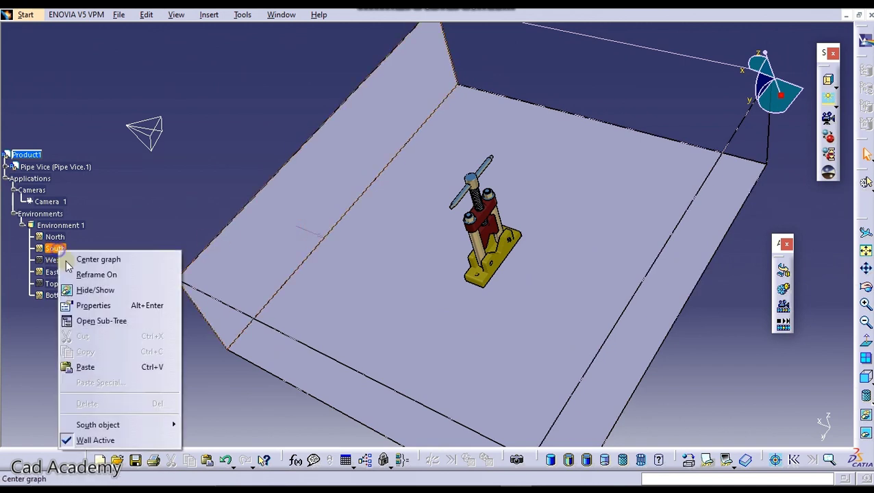
{"action": "left_click", "coordinate": [96, 441]}
Step: Deactivate the East wall of Environment 1, keeping the North and Bottom walls active
{"action": "middle_click_drag", "start_coordinate": [521, 340], "coordinate": [279, 293]}
{"action": "left_click", "coordinate": [281, 294]}
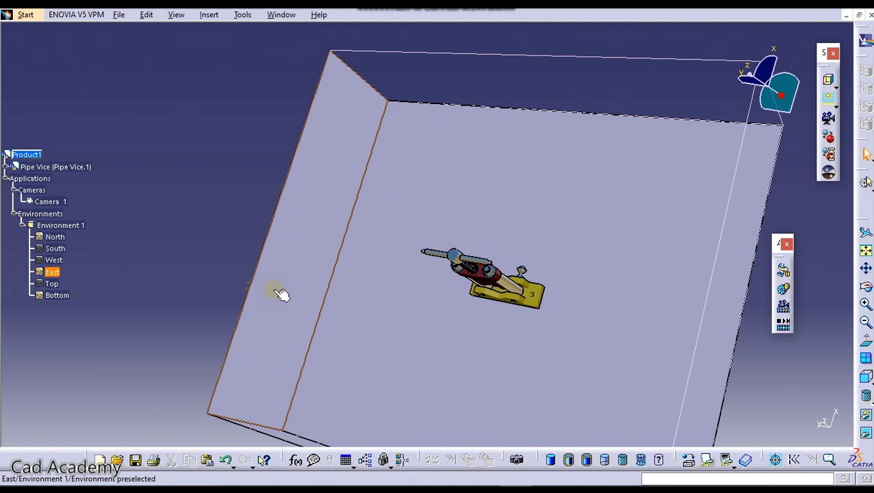
{"action": "right_click", "coordinate": [67, 276]}
{"action": "left_click", "coordinate": [130, 461]}
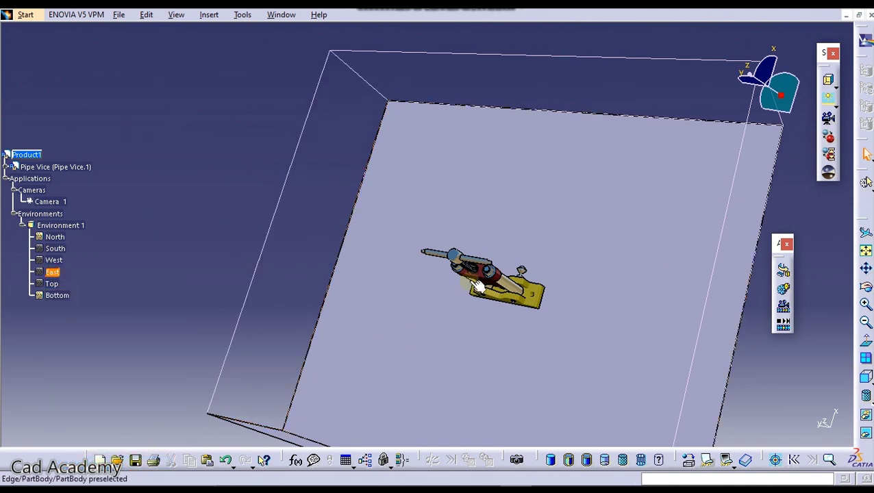
{"action": "middle_click_drag", "start_coordinate": [477, 286], "coordinate": [591, 207]}
{"action": "left_click", "coordinate": [373, 305]}
{"action": "middle_click_drag", "start_coordinate": [417, 300], "coordinate": [520, 250]}
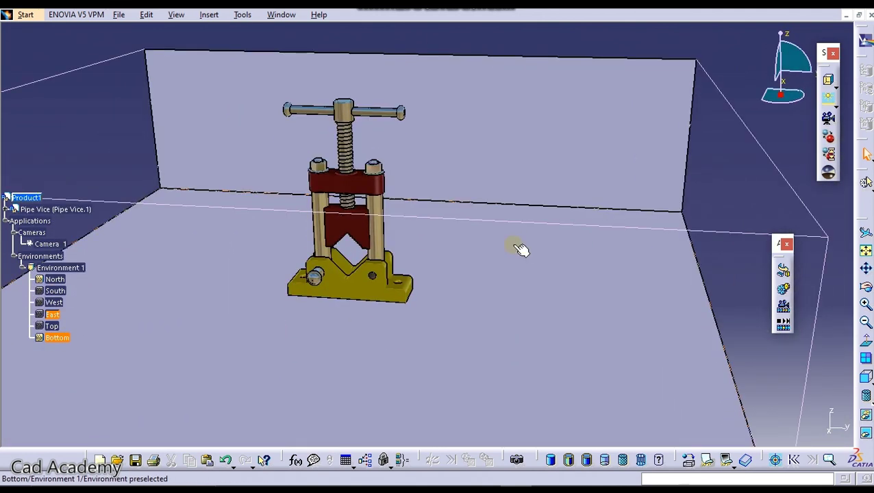
{"action": "middle_click_drag", "start_coordinate": [497, 302], "coordinate": [284, 234]}
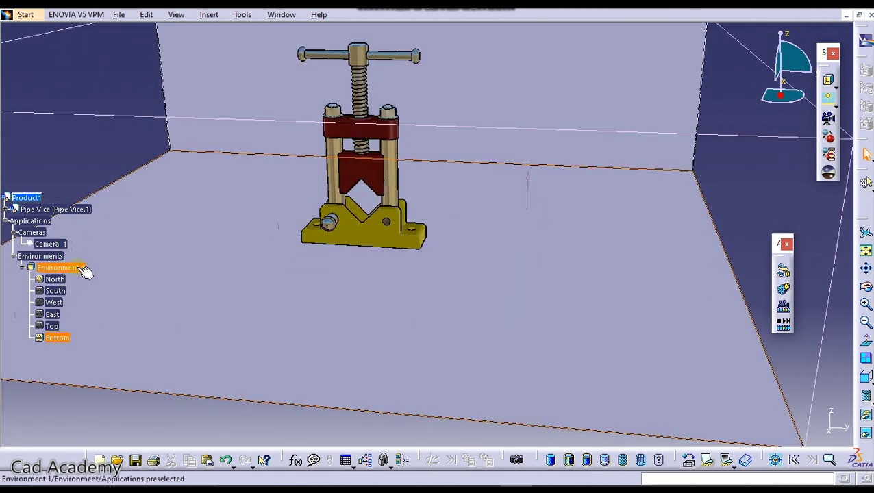
{"action": "double_click", "coordinate": [60, 268]}
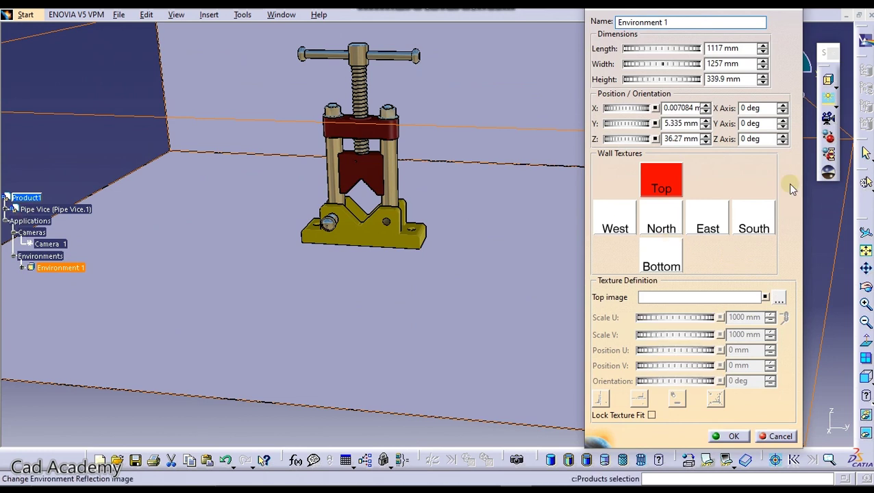
{"action": "middle_click_drag", "start_coordinate": [339, 149], "coordinate": [341, 189]}
{"action": "middle_click_drag", "start_coordinate": [439, 200], "coordinate": [421, 161]}
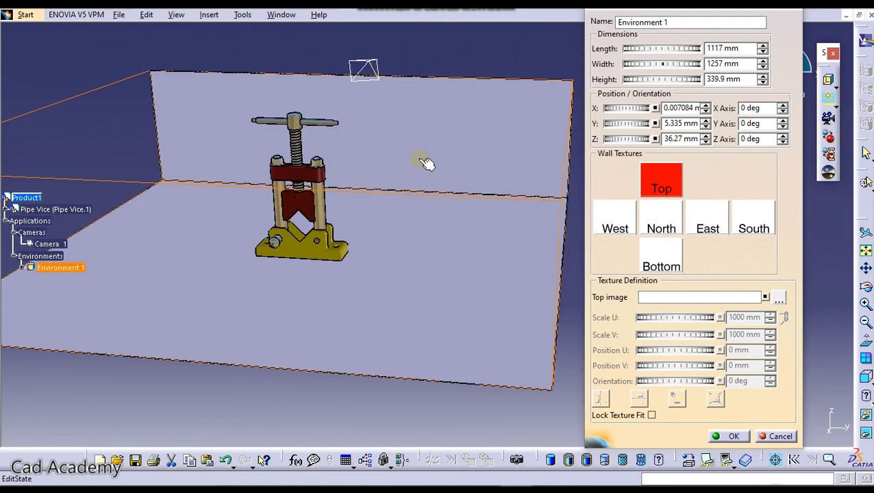
{"action": "left_click", "coordinate": [22, 268]}
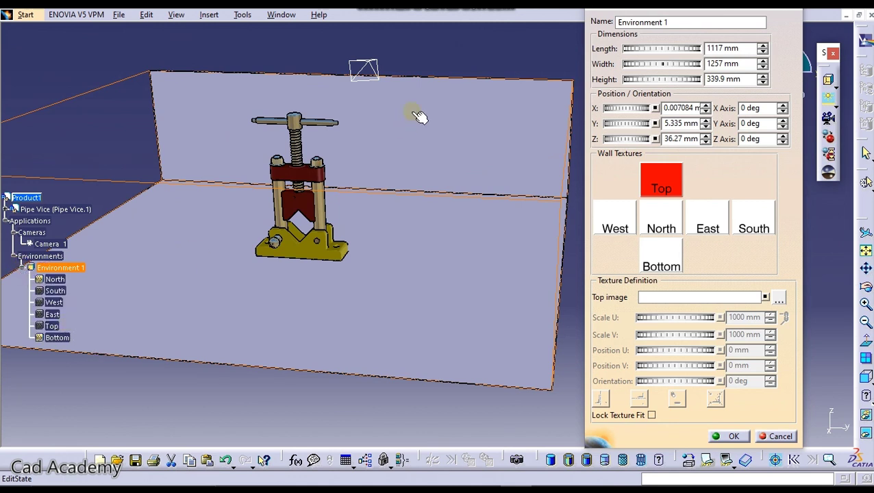
{"action": "left_click", "coordinate": [777, 436]}
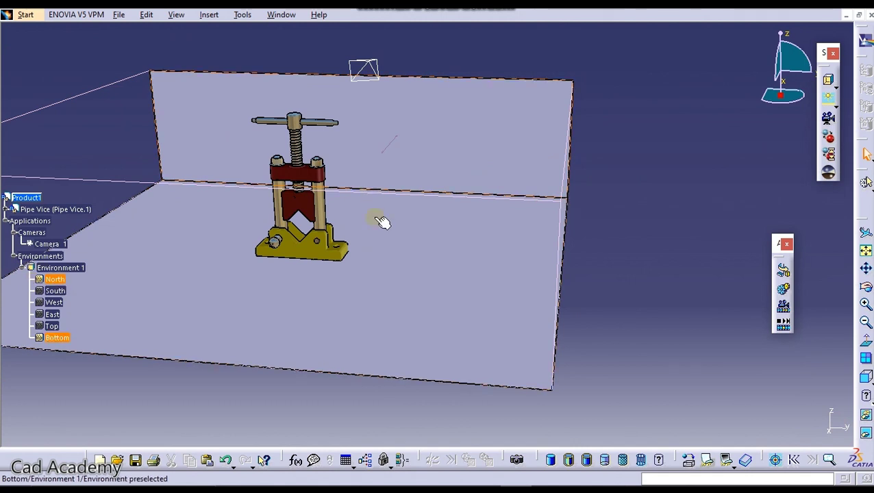
Step: Apply the bRFde7.jpg image from the textures folder as the texture of Environment 1's North wall
{"action": "double_click", "coordinate": [272, 308]}
{"action": "double_click", "coordinate": [68, 268]}
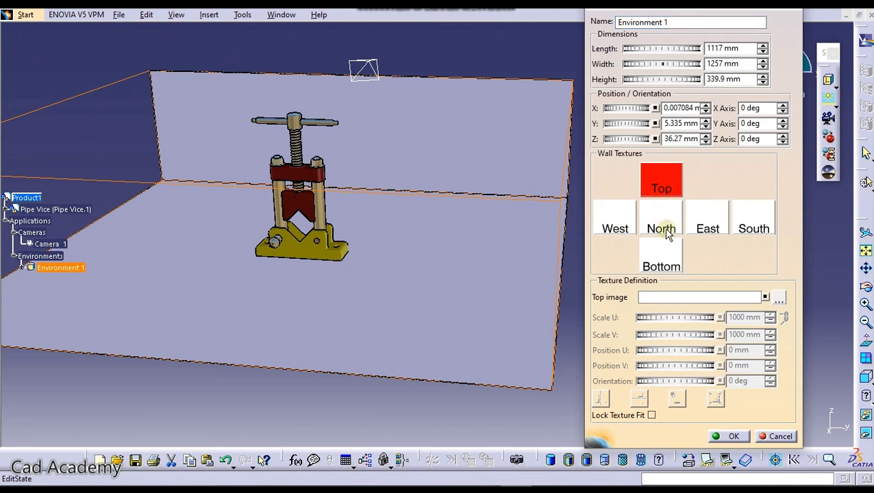
{"action": "left_click", "coordinate": [663, 221]}
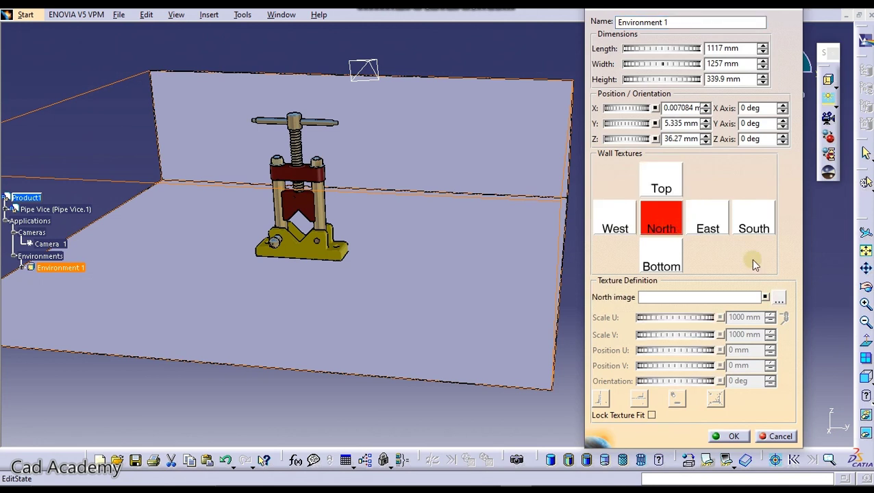
{"action": "left_click", "coordinate": [779, 298]}
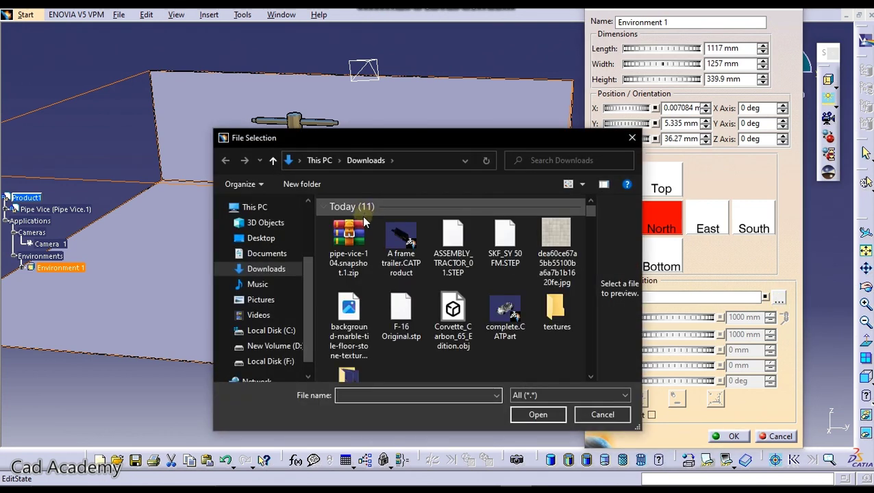
{"action": "double_click", "coordinate": [557, 308]}
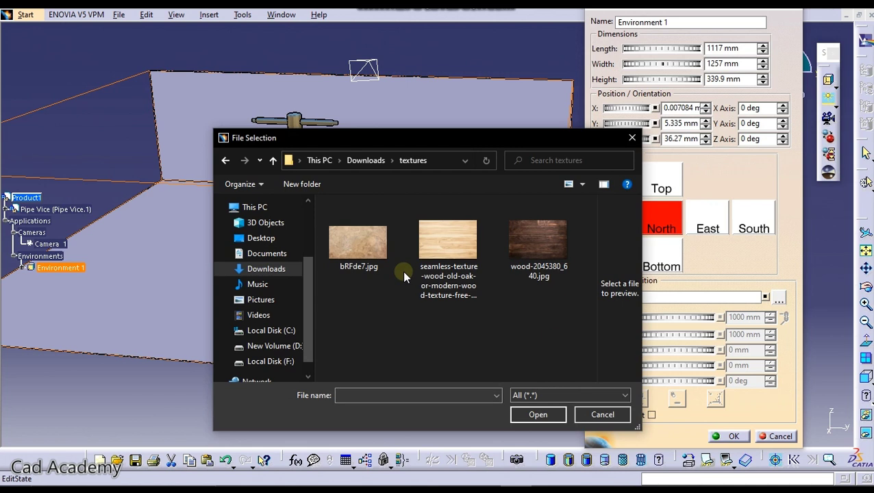
{"action": "left_click", "coordinate": [349, 251]}
{"action": "left_click", "coordinate": [538, 415]}
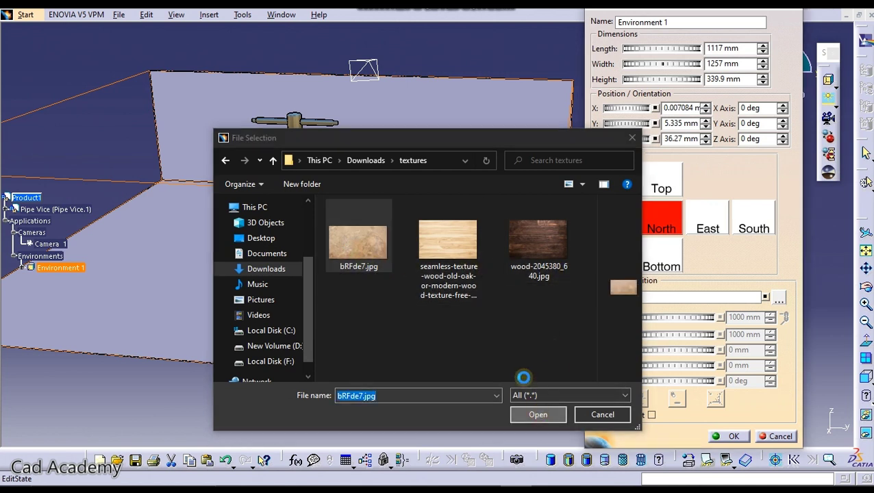
Step: Scale the North wall texture to 1257 mm in U and 339.9 mm in V, and accept the environment changes
{"action": "middle_click_drag", "start_coordinate": [395, 230], "coordinate": [302, 229]}
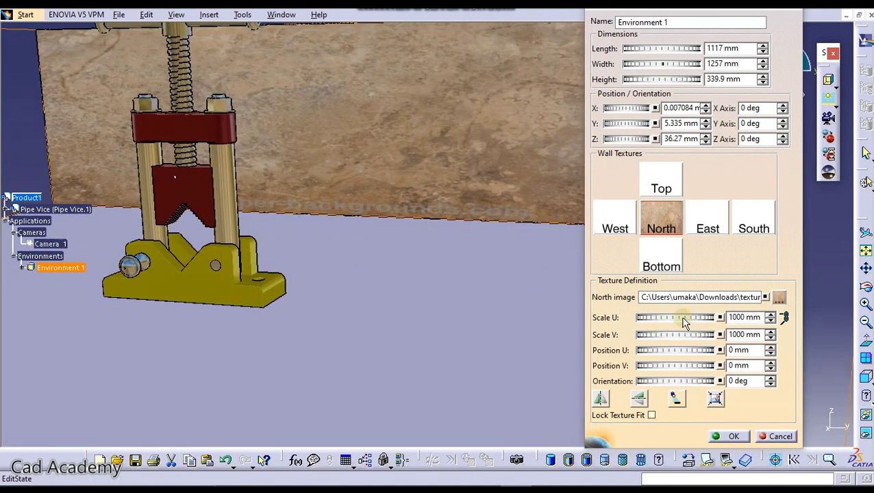
{"action": "left_click_drag", "start_coordinate": [685, 321], "coordinate": [705, 334]}
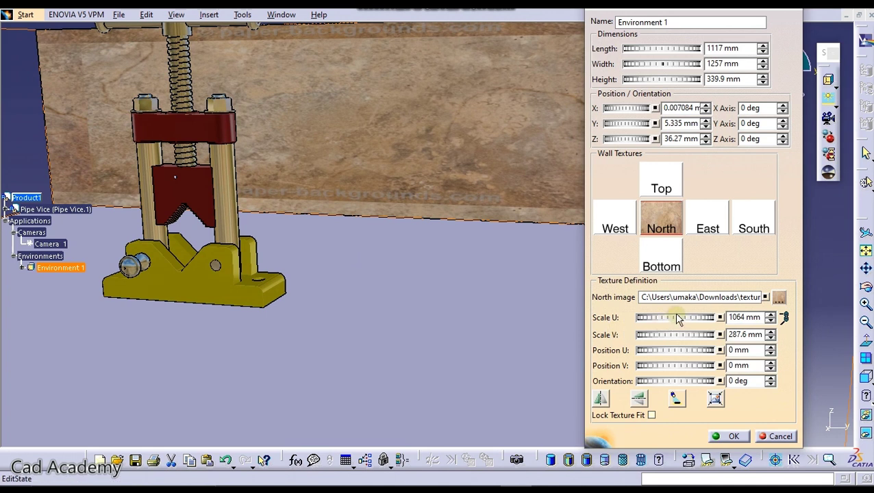
{"action": "left_click_drag", "start_coordinate": [676, 317], "coordinate": [683, 317]}
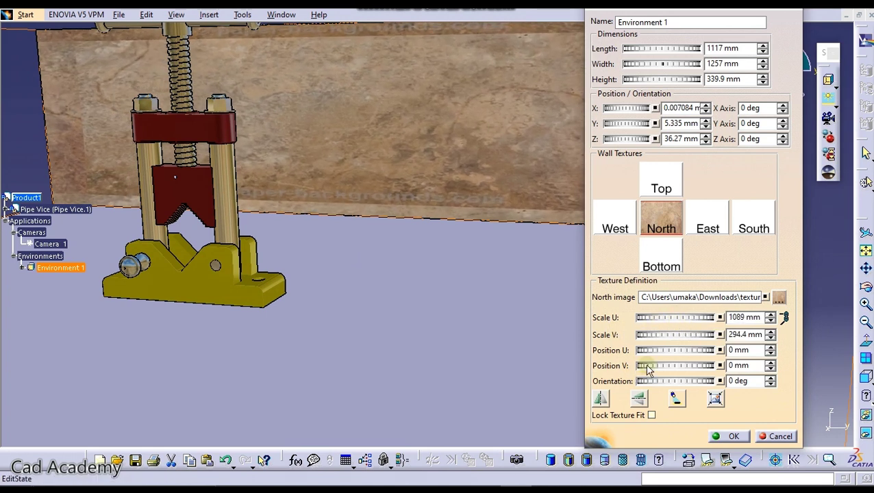
{"action": "left_click_drag", "start_coordinate": [650, 350], "coordinate": [663, 361]}
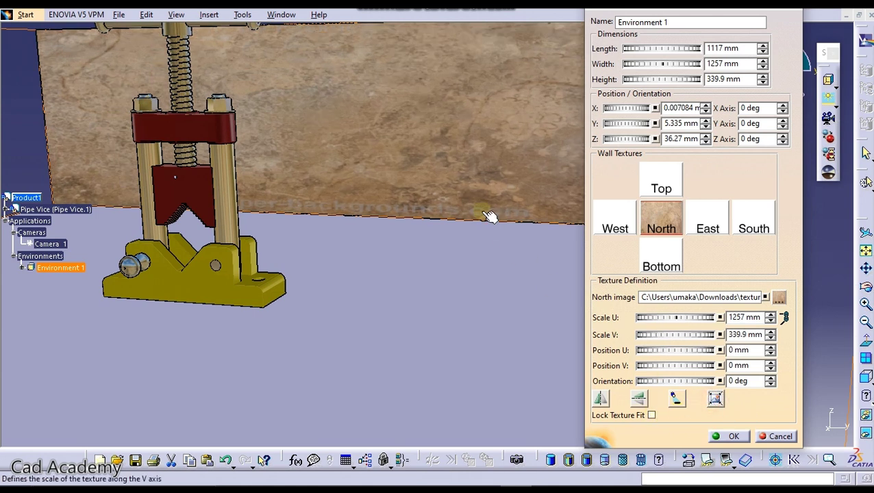
{"action": "middle_click_drag", "start_coordinate": [486, 213], "coordinate": [482, 271]}
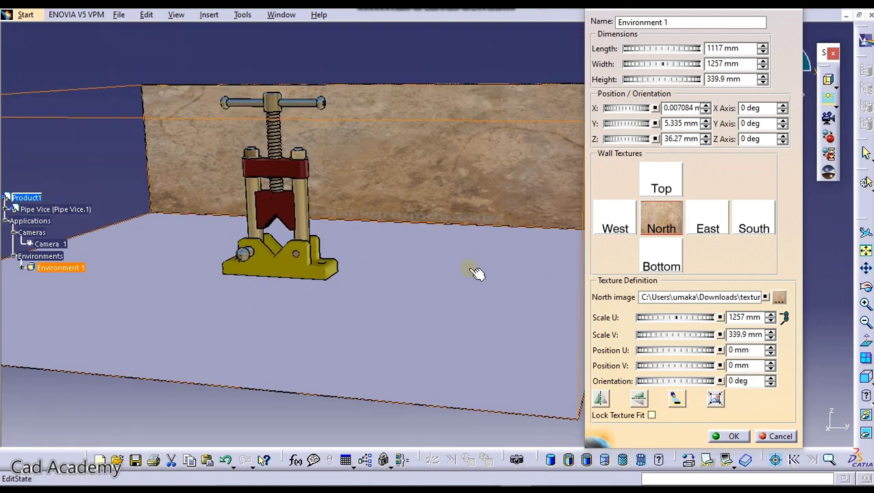
{"action": "left_click", "coordinate": [727, 436]}
Step: Reopen the definition of Environment 1 and select its Bottom wall for texturing
{"action": "middle_click_drag", "start_coordinate": [511, 238], "coordinate": [460, 328]}
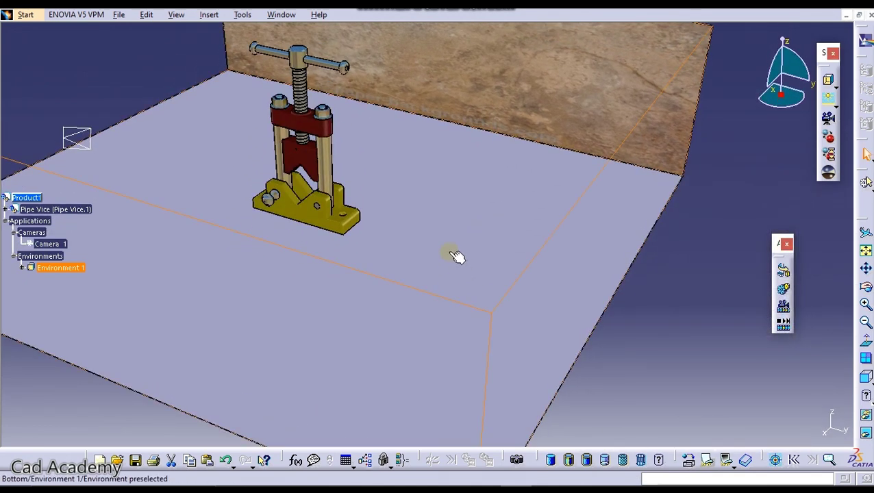
{"action": "middle_click_drag", "start_coordinate": [455, 253], "coordinate": [285, 202]}
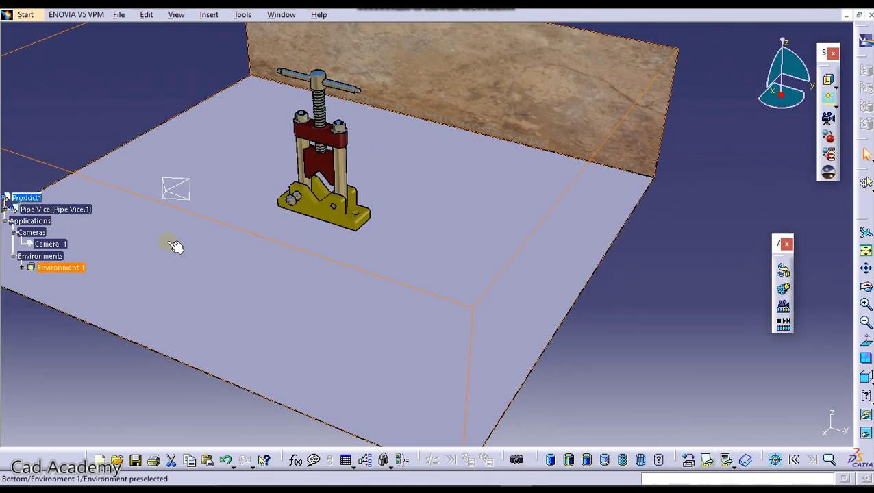
{"action": "left_click", "coordinate": [22, 267]}
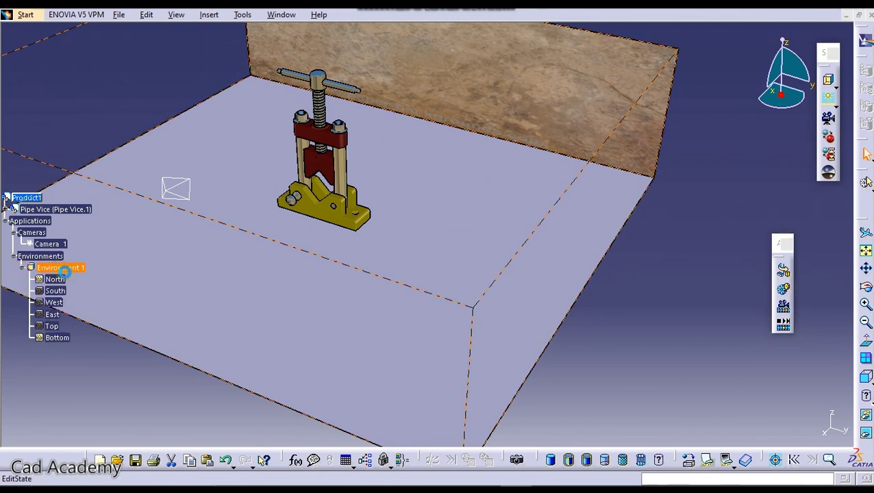
{"action": "double_click", "coordinate": [61, 268]}
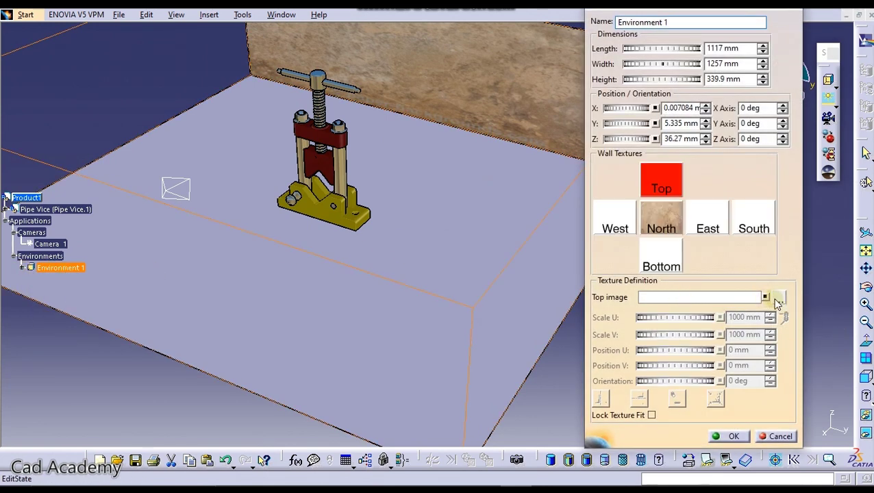
{"action": "left_click", "coordinate": [657, 268]}
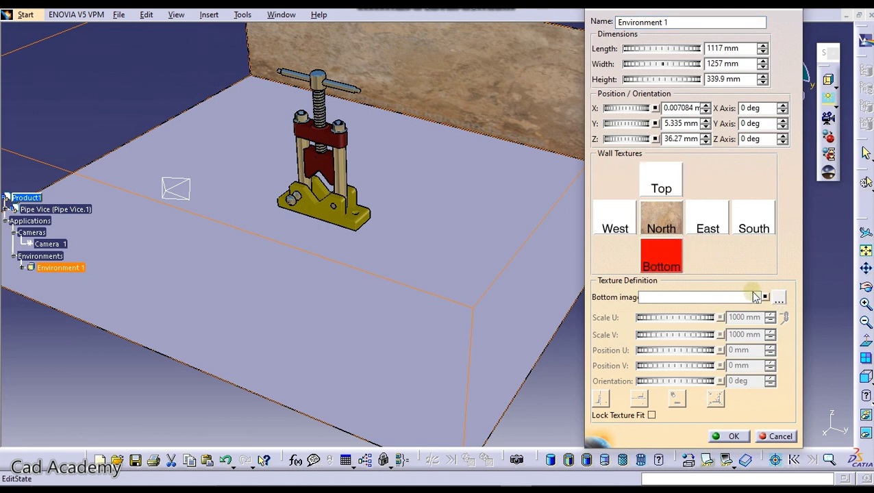
Step: Try bRFde7.jpg as the texture of the Bottom wall
{"action": "left_click", "coordinate": [779, 298]}
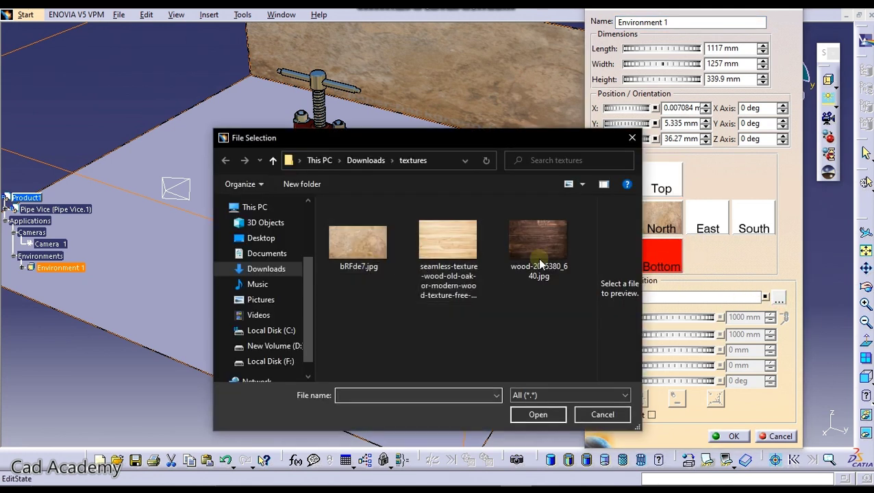
{"action": "left_click", "coordinate": [348, 265]}
{"action": "left_click", "coordinate": [538, 414]}
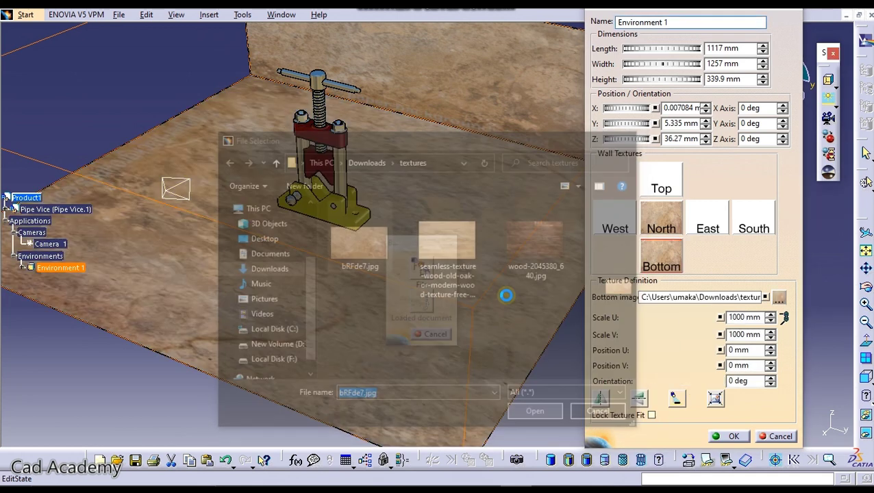
{"action": "middle_click_drag", "start_coordinate": [528, 285], "coordinate": [383, 209]}
Step: Give the Bottom wall the light wood image whose name starts with seamless-texture-wood-old-oak, and accept the environment changes
{"action": "left_click", "coordinate": [783, 299]}
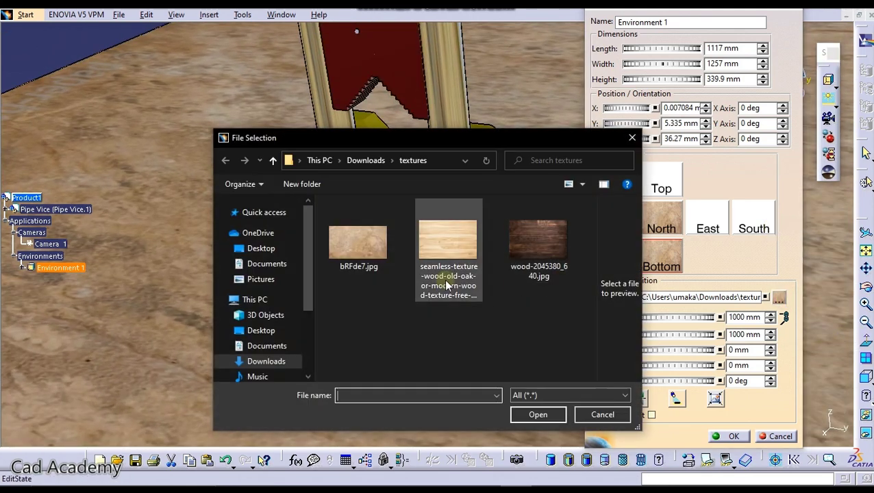
{"action": "left_click", "coordinate": [448, 246]}
{"action": "left_click", "coordinate": [537, 414]}
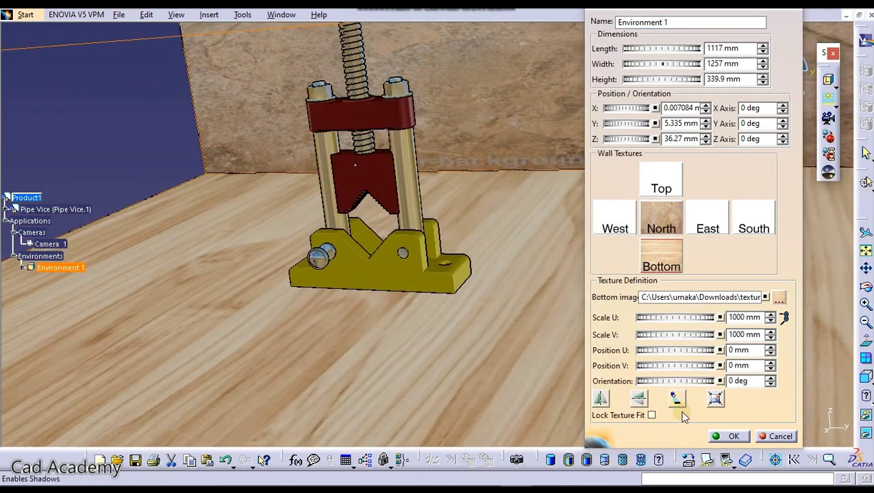
{"action": "left_click", "coordinate": [728, 436]}
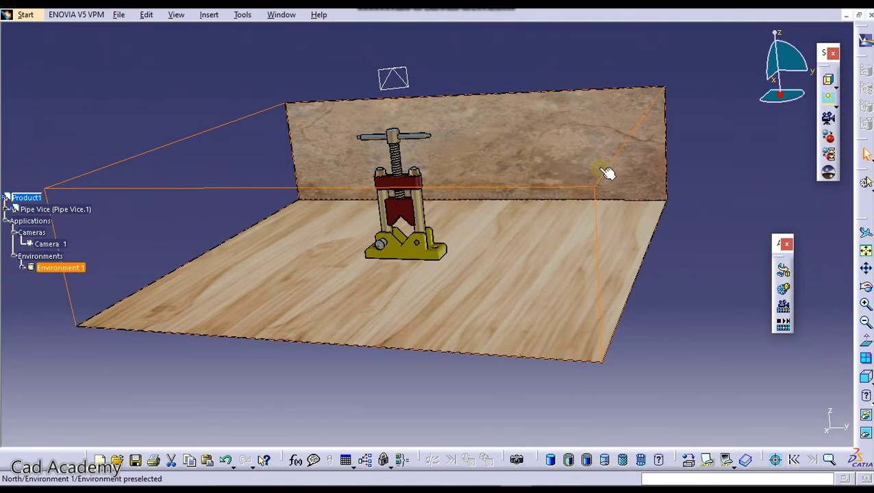
Step: Add a spot light to the pipe vice scene
{"action": "middle_click_drag", "start_coordinate": [607, 171], "coordinate": [706, 168]}
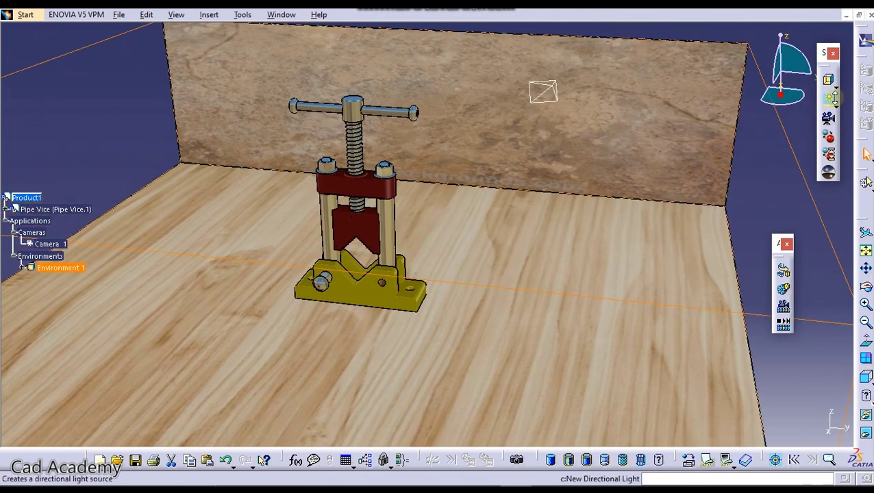
{"action": "left_click", "coordinate": [832, 100]}
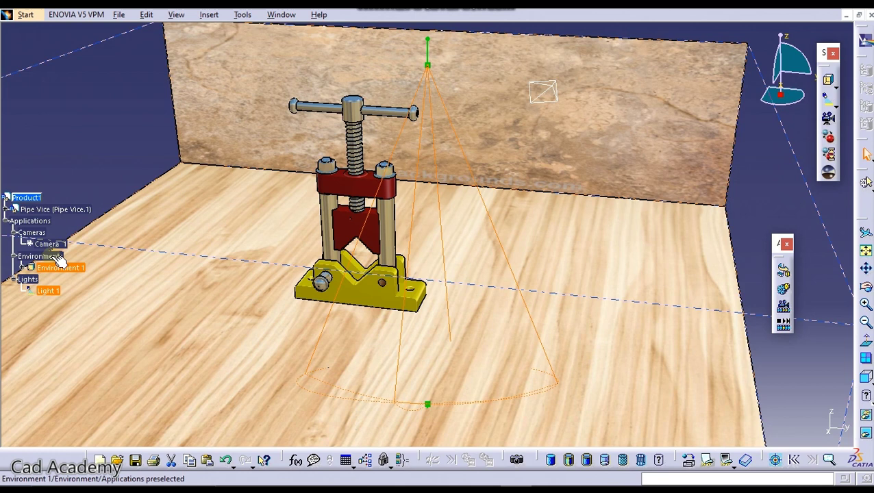
{"action": "scroll", "coordinate": [59, 258], "scroll_direction": "down", "scroll_amount": 3}
{"action": "middle_click_drag", "start_coordinate": [264, 195], "coordinate": [511, 335]}
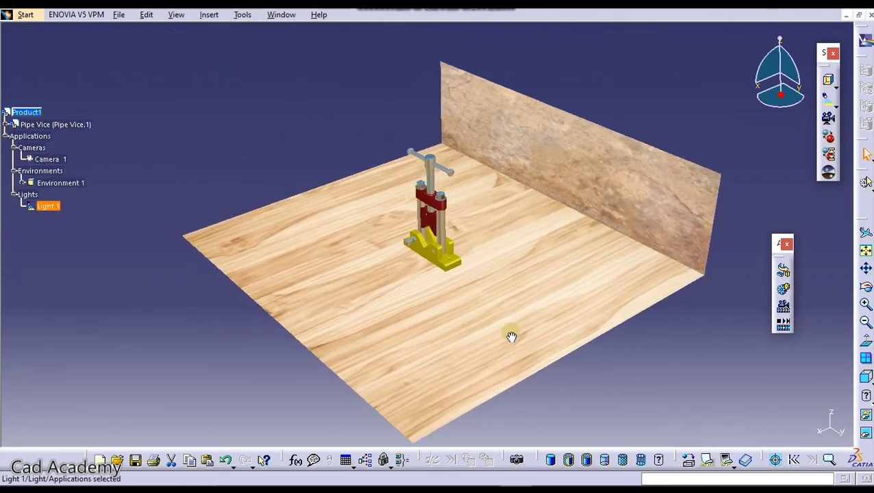
Step: Widen the cone of Light 1 slightly in a straight-on view facing the back wall, and deselect the light
{"action": "left_click", "coordinate": [865, 377]}
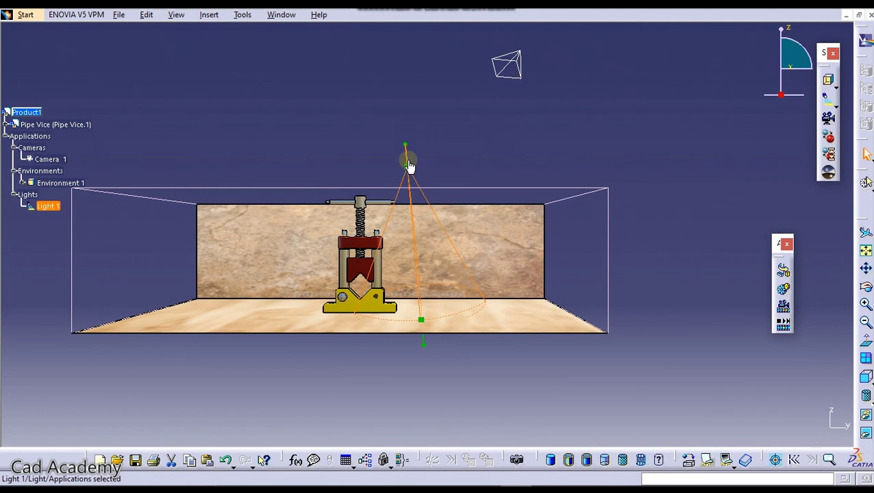
{"action": "left_click_drag", "start_coordinate": [417, 176], "coordinate": [389, 160]}
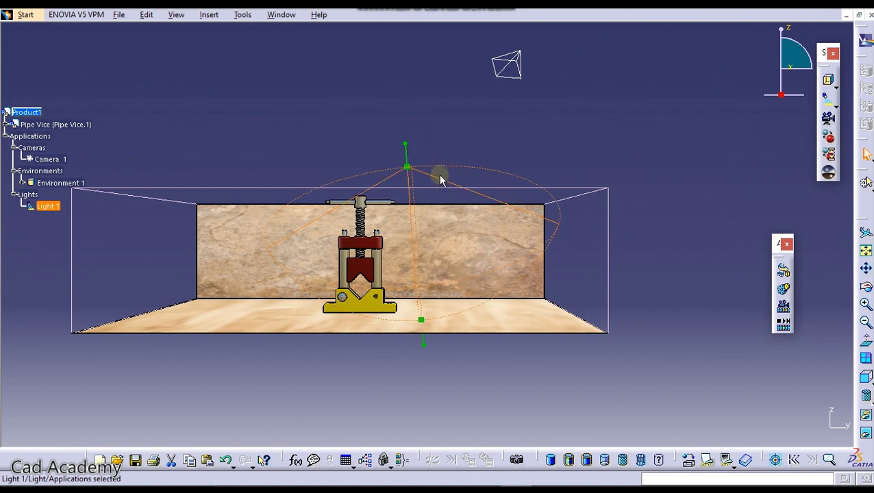
{"action": "left_click_drag", "start_coordinate": [438, 178], "coordinate": [410, 176]}
{"action": "left_click", "coordinate": [175, 128]}
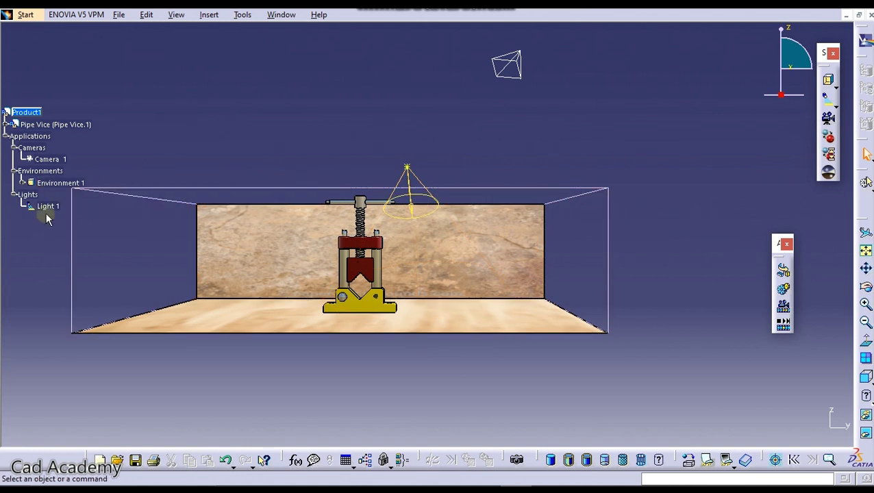
Step: Open the definition of Light 1 and enable its real-time shadows on objects
{"action": "right_click", "coordinate": [52, 208]}
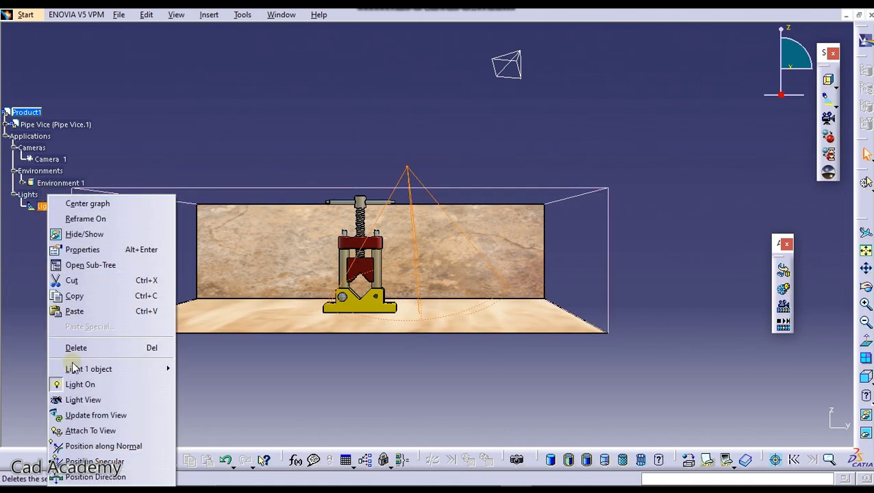
{"action": "mouse_move", "coordinate": [76, 373]}
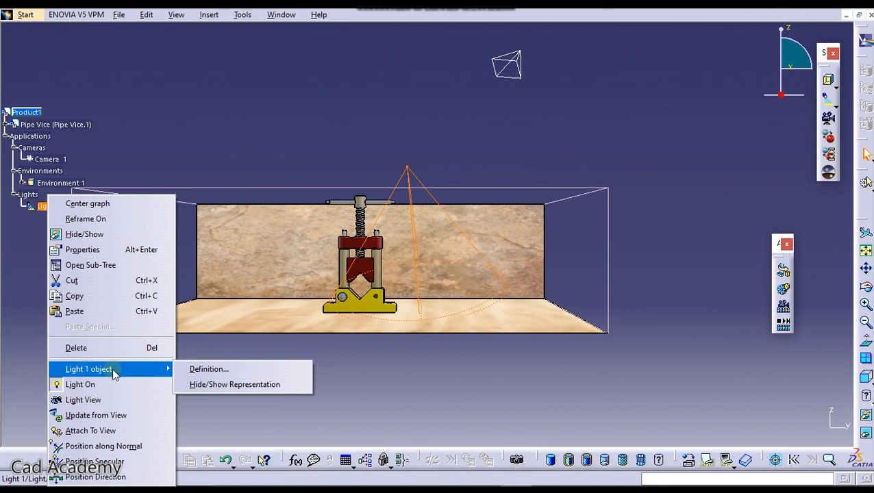
{"action": "left_click", "coordinate": [197, 369]}
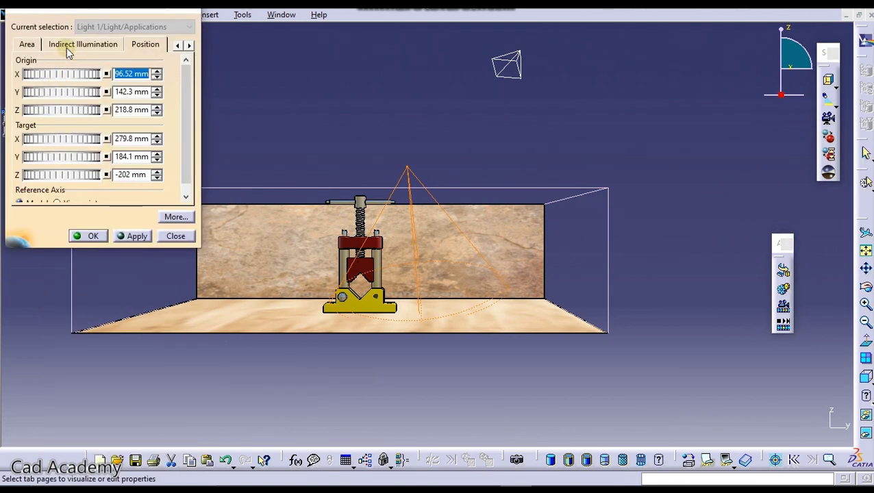
{"action": "left_click", "coordinate": [27, 44]}
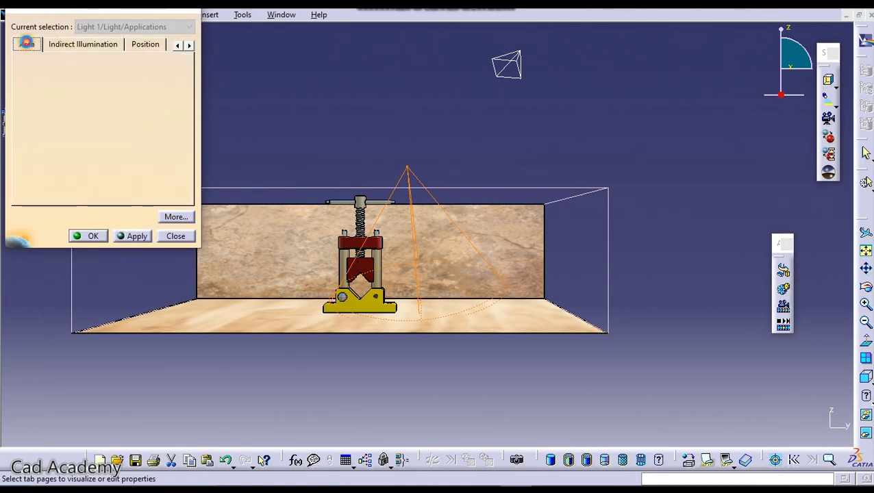
{"action": "left_click", "coordinate": [65, 44]}
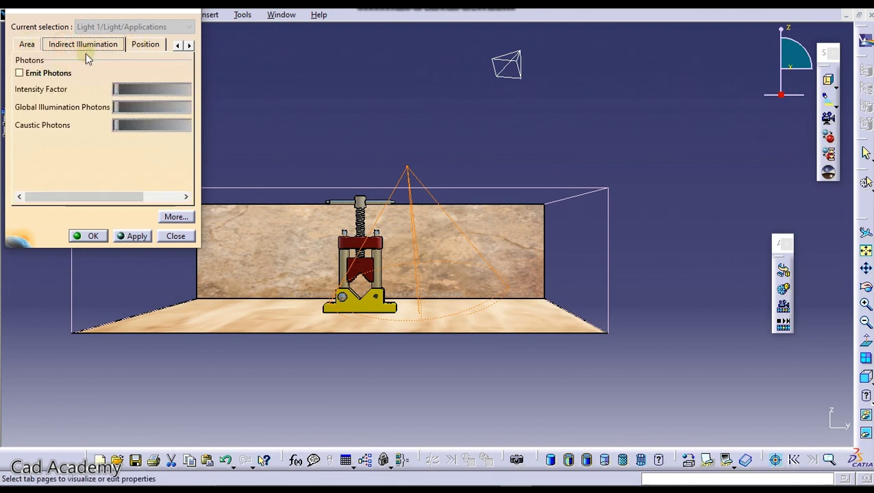
{"action": "left_click", "coordinate": [188, 45]}
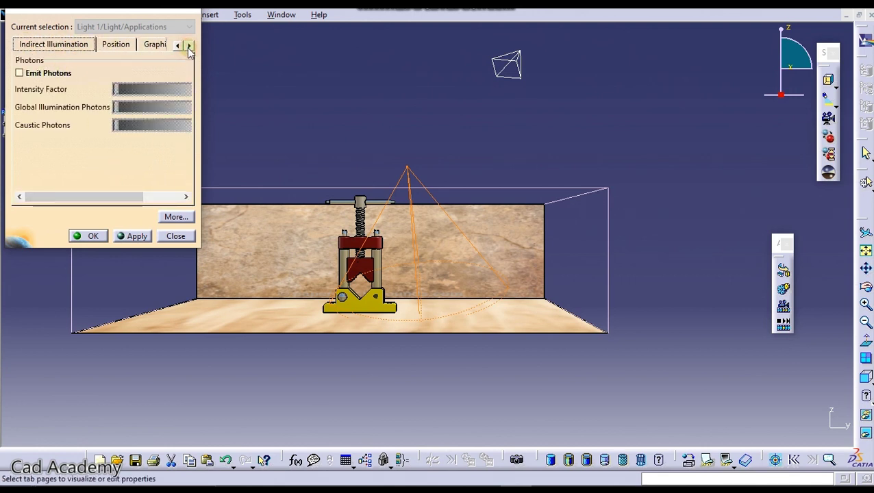
{"action": "left_click", "coordinate": [177, 45]}
{"action": "left_click", "coordinate": [23, 45]}
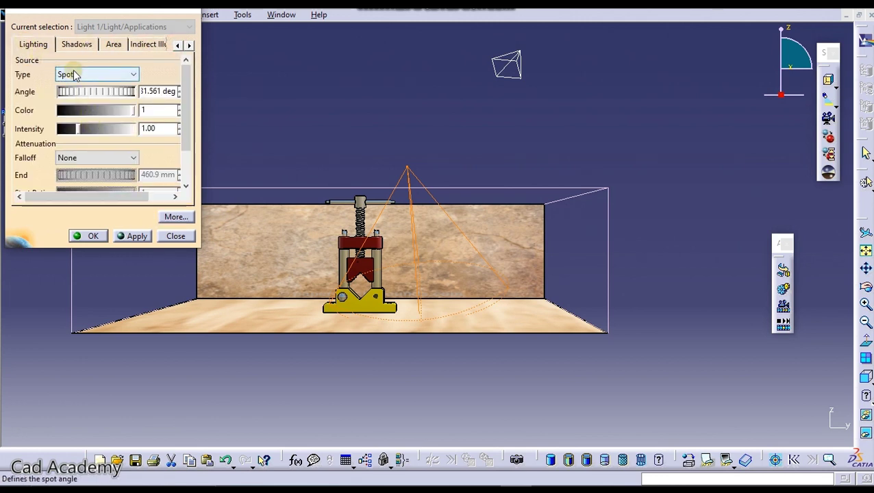
{"action": "left_click", "coordinate": [74, 45]}
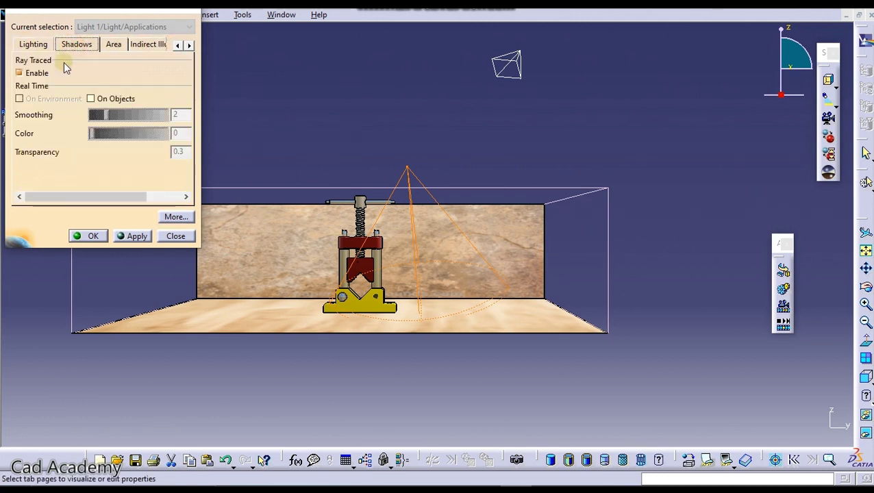
{"action": "left_click", "coordinate": [92, 99]}
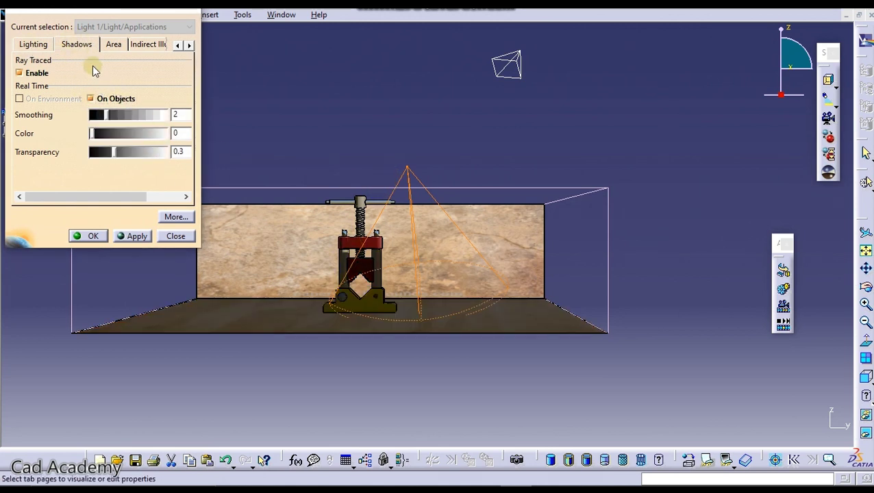
Step: Raise the intensity of Light 1 to 2.49
{"action": "left_click", "coordinate": [37, 44]}
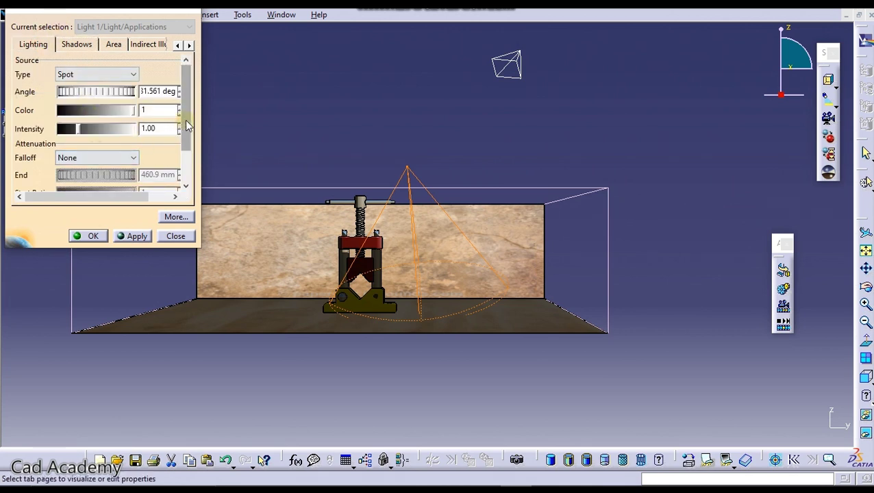
{"action": "mouse_move", "coordinate": [188, 125]}
{"action": "left_mouse_down"}
{"action": "mouse_move", "coordinate": [186, 147]}
{"action": "mouse_move", "coordinate": [186, 125]}
{"action": "left_mouse_up"}
{"action": "left_click_drag", "start_coordinate": [101, 197], "coordinate": [78, 200]}
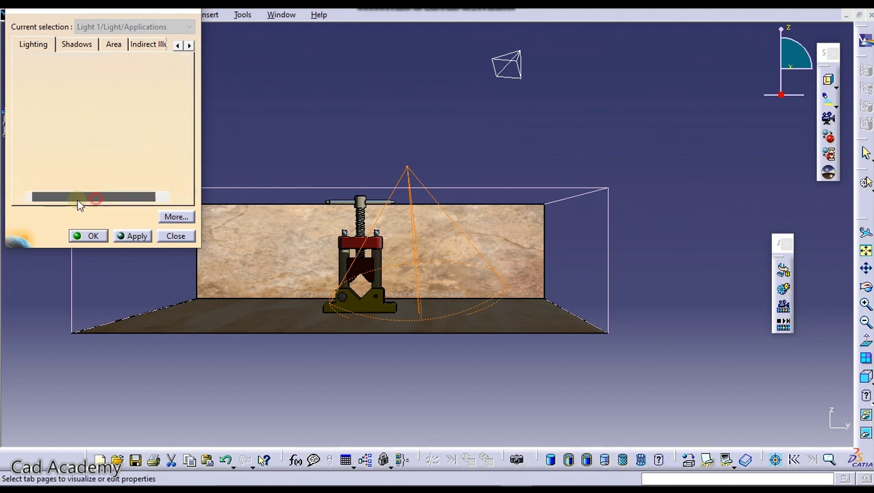
{"action": "left_click_drag", "start_coordinate": [79, 112], "coordinate": [108, 123]}
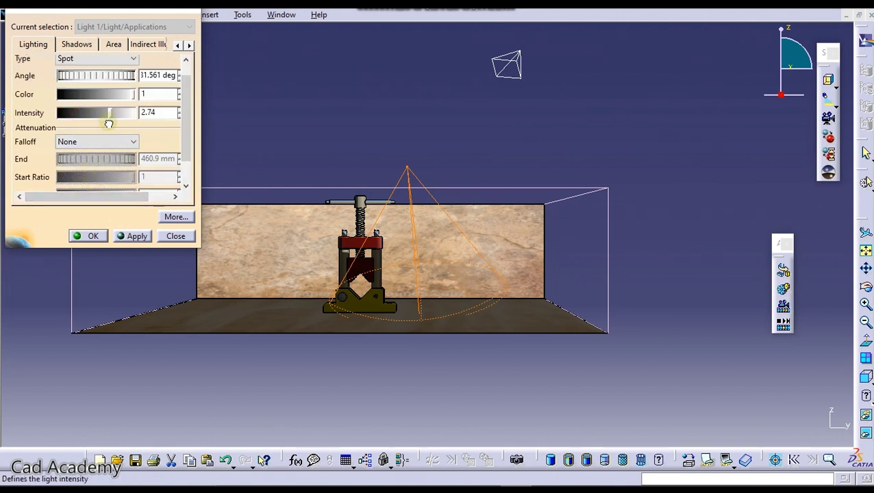
{"action": "left_click_drag", "start_coordinate": [106, 196], "coordinate": [126, 196]}
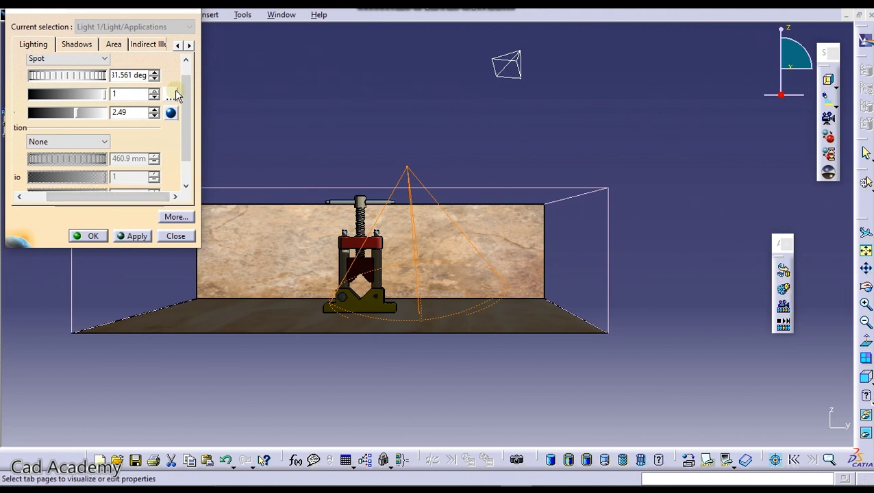
{"action": "left_click", "coordinate": [77, 44]}
{"action": "left_click", "coordinate": [34, 43]}
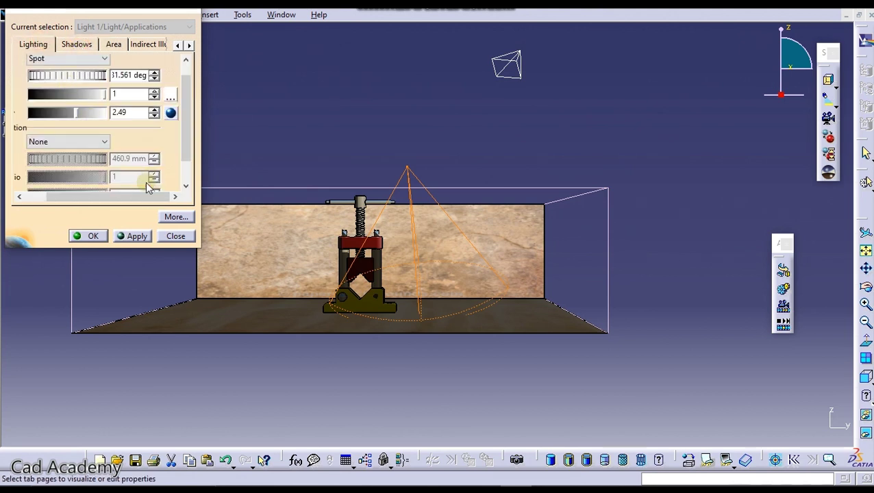
Step: Set the attenuation falloff of Light 1 to Realistic and accept the light settings
{"action": "left_click_drag", "start_coordinate": [108, 200], "coordinate": [33, 171]}
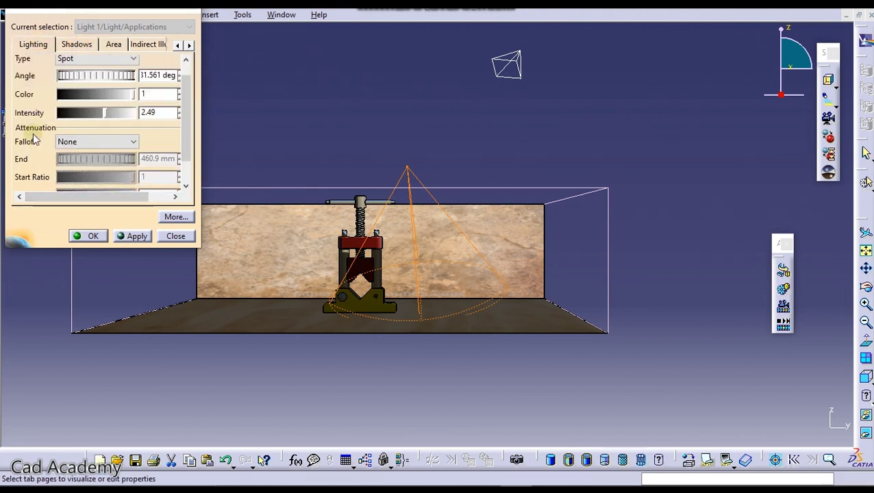
{"action": "left_click", "coordinate": [82, 141]}
{"action": "left_click", "coordinate": [82, 174]}
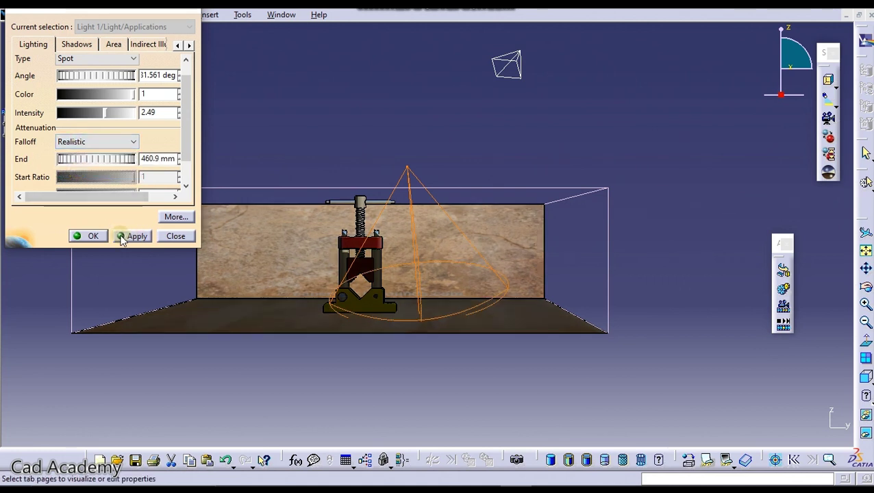
{"action": "left_click", "coordinate": [92, 237]}
Step: In a straight-on view facing the back wall, move the source of Light 1 high above and to the left of the vice
{"action": "middle_click_drag", "start_coordinate": [413, 244], "coordinate": [369, 253]}
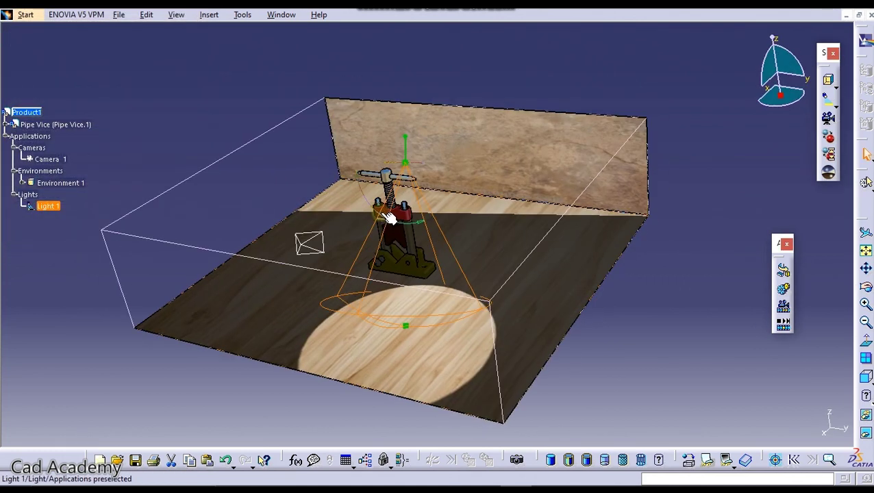
{"action": "middle_click_drag", "start_coordinate": [388, 218], "coordinate": [439, 347]}
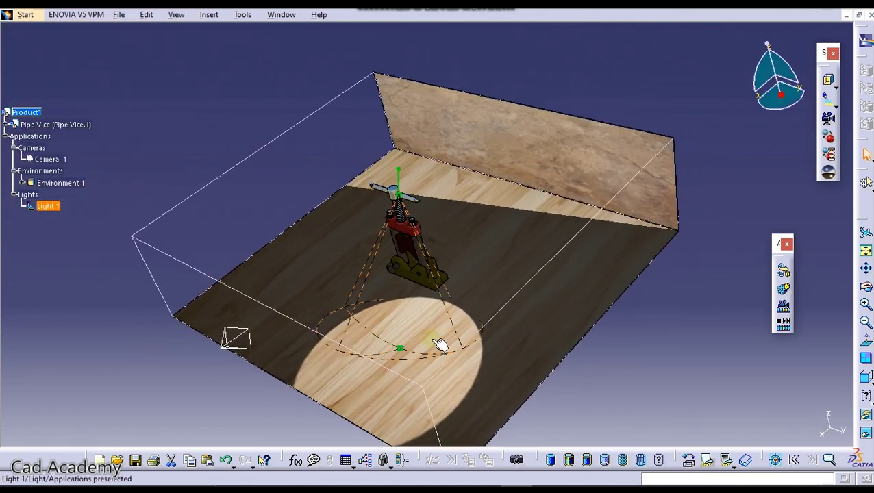
{"action": "left_click", "coordinate": [866, 376]}
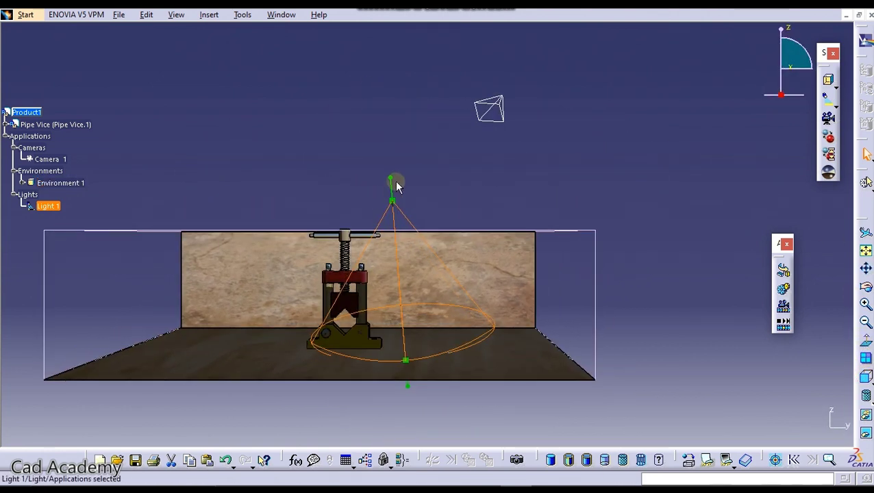
{"action": "left_click_drag", "start_coordinate": [388, 178], "coordinate": [226, 13]}
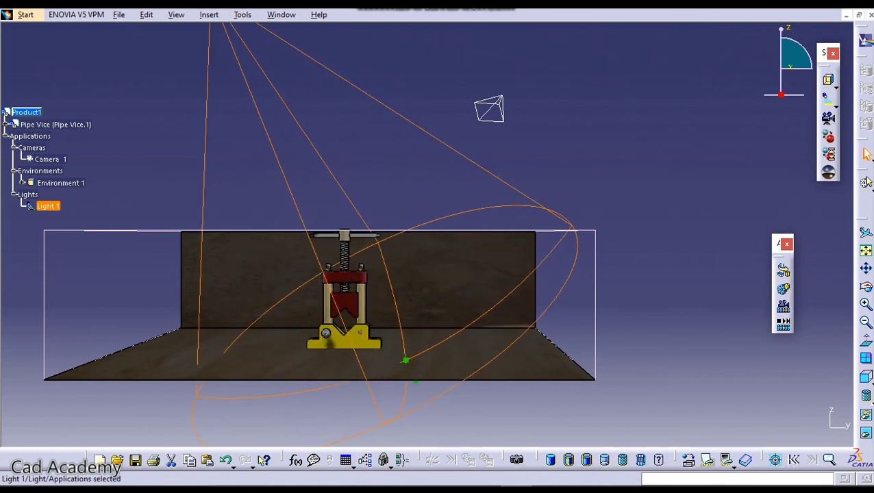
Step: In the top view, pull the source of Light 1 out beyond the open front of the floor, roughly in line with the vice
{"action": "middle_click_drag", "start_coordinate": [470, 203], "coordinate": [469, 314]}
{"action": "middle_click_drag", "start_coordinate": [518, 273], "coordinate": [504, 353]}
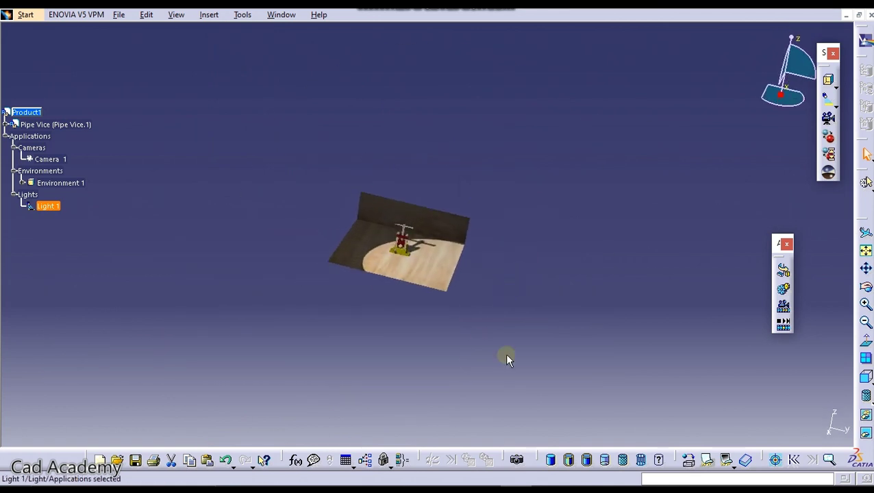
{"action": "left_click", "coordinate": [867, 378]}
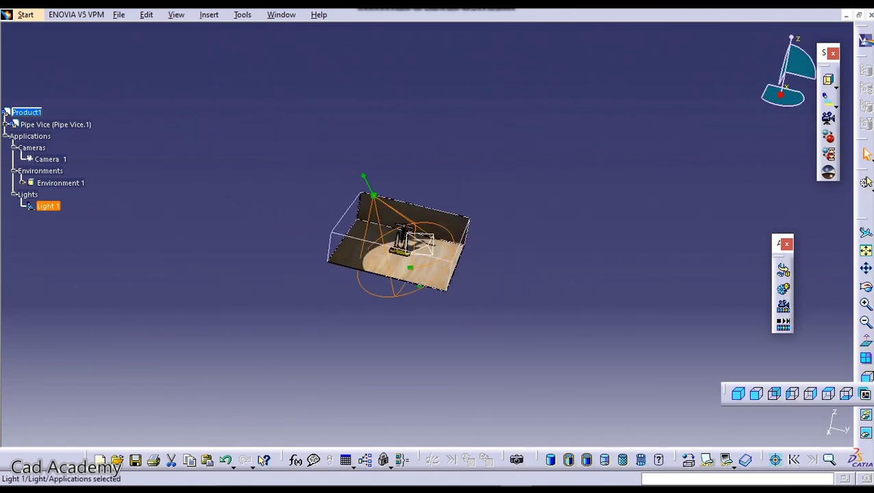
{"action": "left_click", "coordinate": [832, 394]}
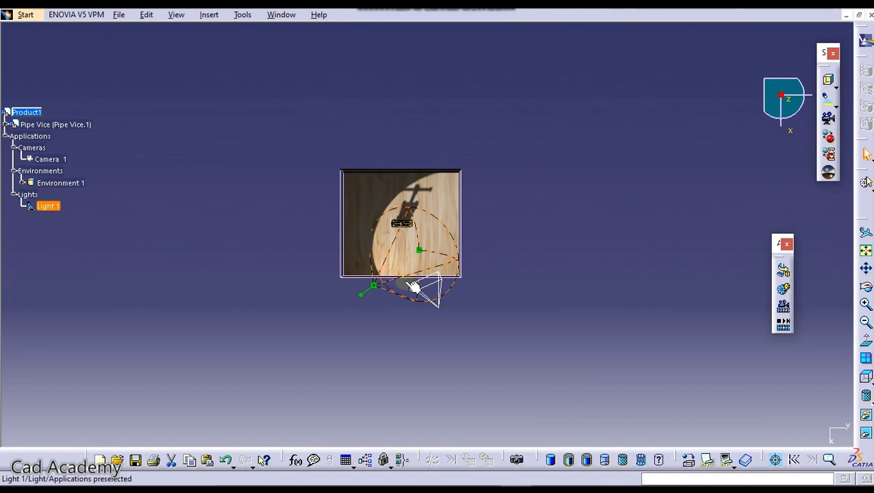
{"action": "left_click_drag", "start_coordinate": [374, 289], "coordinate": [388, 377]}
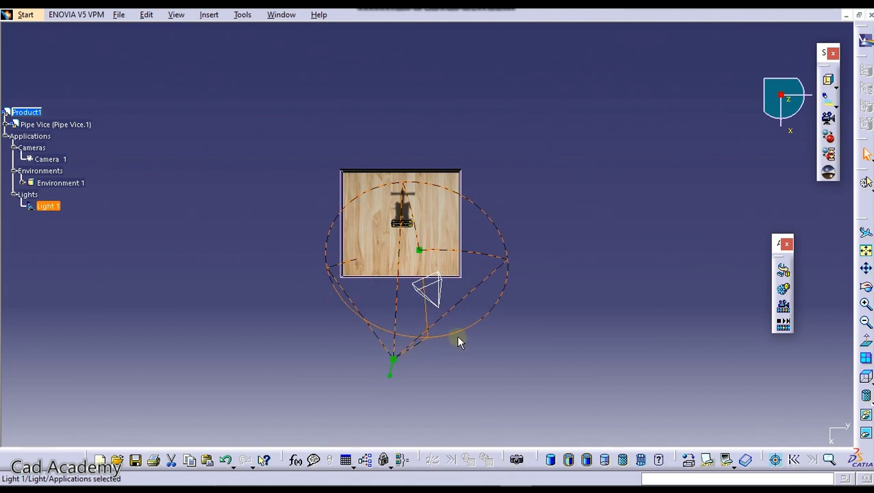
Step: In a side view, lower the source of Light 1 and move it farther from the back wall
{"action": "middle_click_drag", "start_coordinate": [449, 267], "coordinate": [438, 252]}
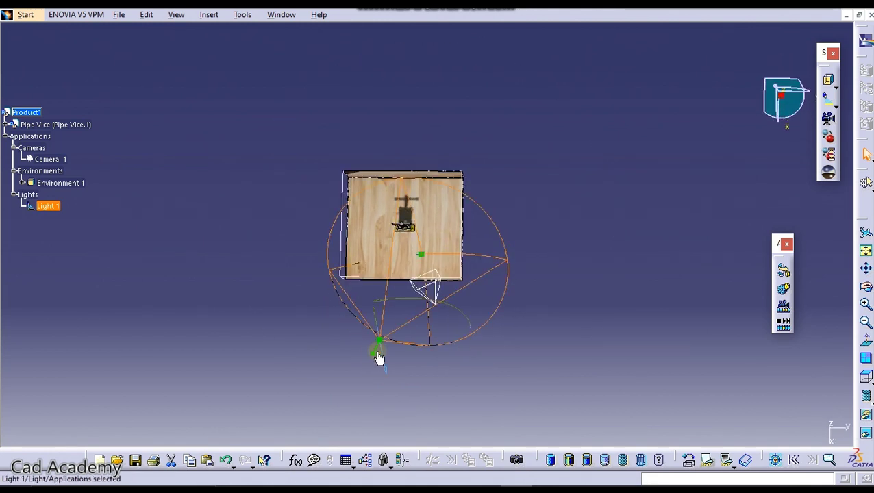
{"action": "left_click", "coordinate": [866, 375]}
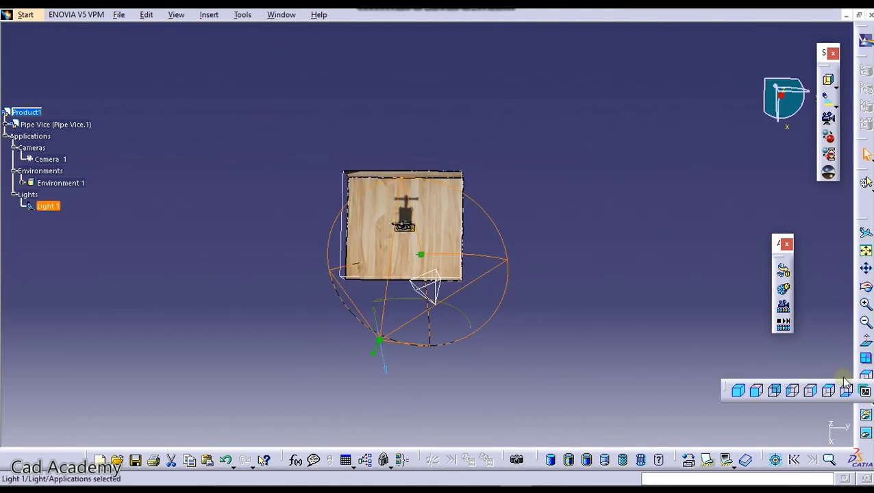
{"action": "left_click", "coordinate": [776, 390]}
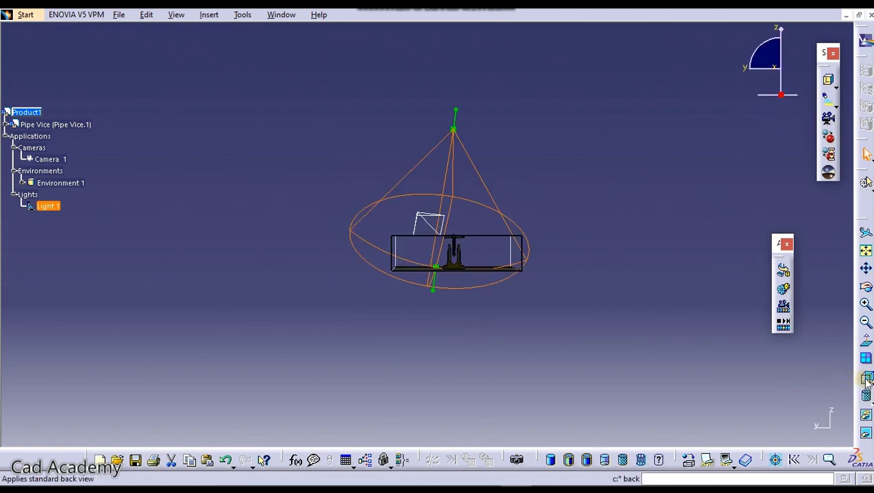
{"action": "left_click", "coordinate": [867, 377]}
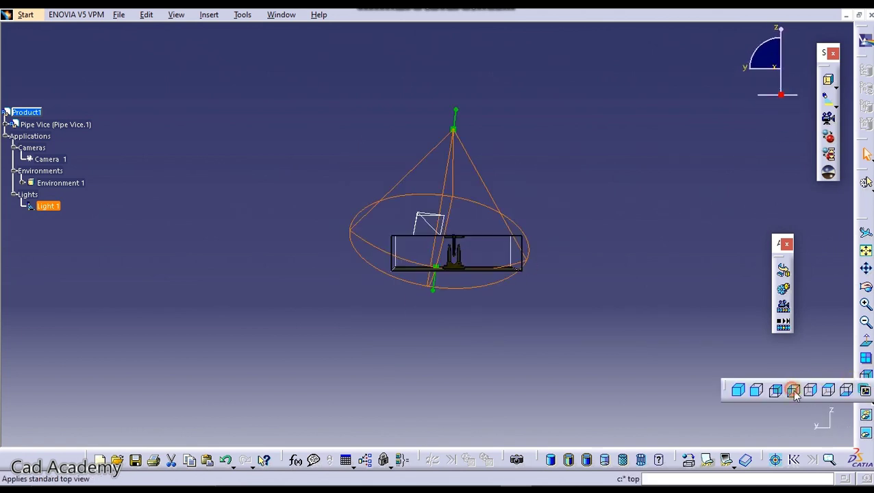
{"action": "left_click", "coordinate": [792, 391]}
{"action": "mouse_move", "coordinate": [497, 207]}
{"action": "middle_mouse_down"}
{"action": "mouse_move", "coordinate": [481, 191]}
{"action": "mouse_move", "coordinate": [492, 137]}
{"action": "mouse_move", "coordinate": [626, 39]}
{"action": "mouse_move", "coordinate": [604, 82]}
{"action": "mouse_move", "coordinate": [599, 71]}
{"action": "middle_mouse_up"}
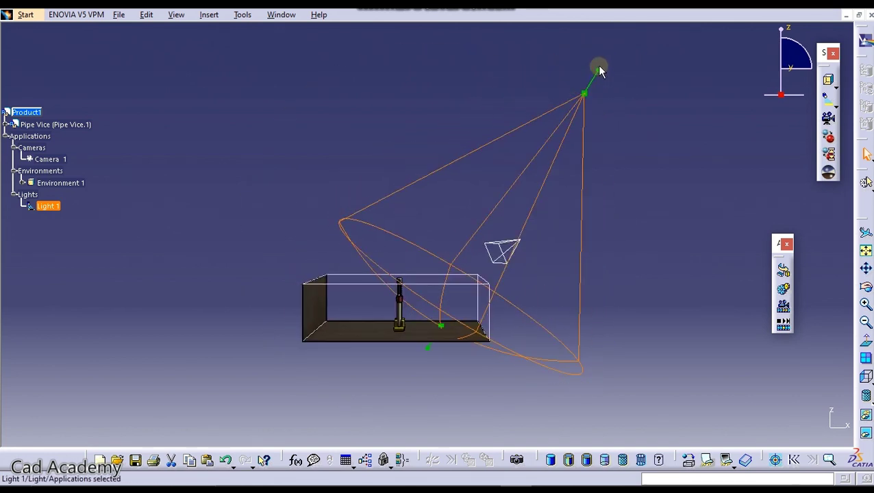
{"action": "left_click_drag", "start_coordinate": [597, 77], "coordinate": [760, 317]}
Step: Add a point light to the scene and inspect the lit vice and its shadow on the back wall
{"action": "middle_click_drag", "start_coordinate": [599, 223], "coordinate": [411, 323]}
{"action": "middle_click_drag", "start_coordinate": [376, 227], "coordinate": [358, 341]}
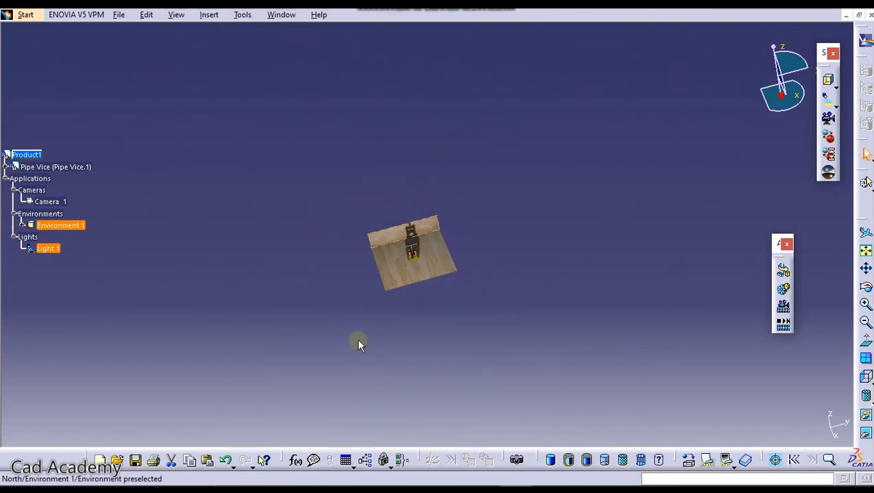
{"action": "middle_click_drag", "start_coordinate": [476, 299], "coordinate": [445, 197]}
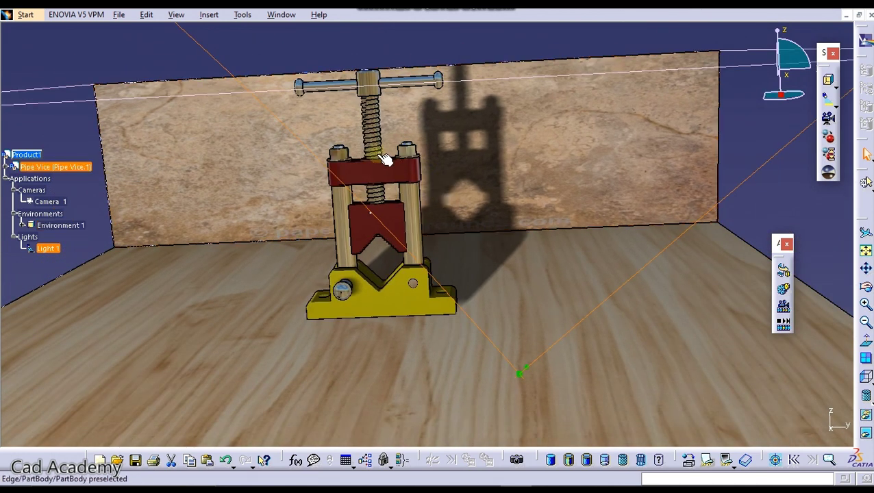
{"action": "left_click", "coordinate": [833, 98]}
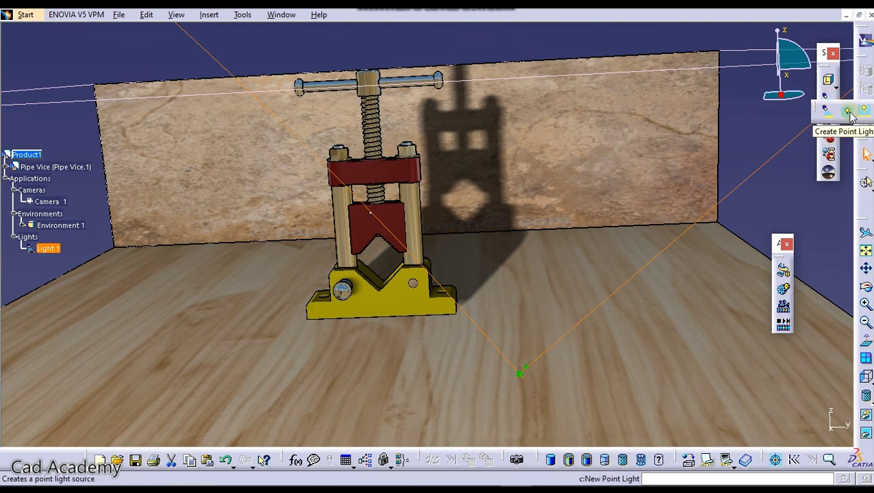
{"action": "left_click", "coordinate": [848, 113]}
{"action": "middle_click_drag", "start_coordinate": [509, 109], "coordinate": [542, 176]}
{"action": "left_click", "coordinate": [249, 92]}
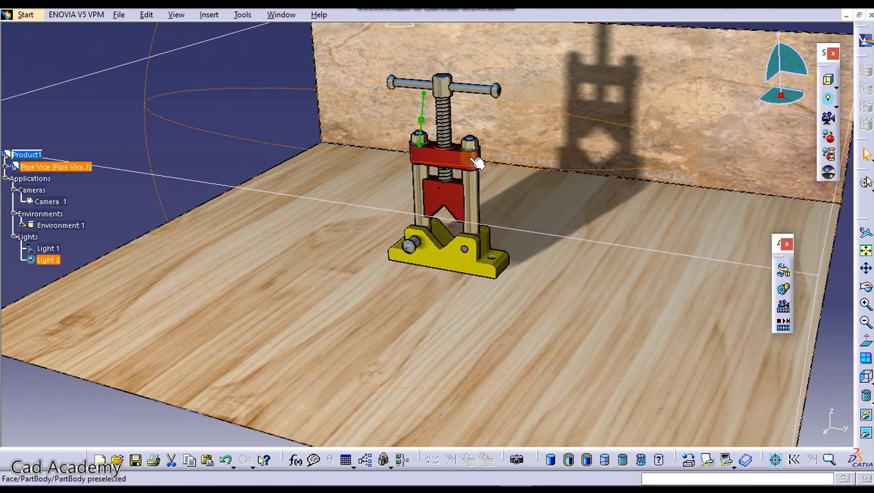
{"action": "middle_click_drag", "start_coordinate": [489, 170], "coordinate": [488, 250]}
{"action": "middle_click_drag", "start_coordinate": [527, 195], "coordinate": [473, 257]}
{"action": "middle_click_drag", "start_coordinate": [472, 287], "coordinate": [479, 318]}
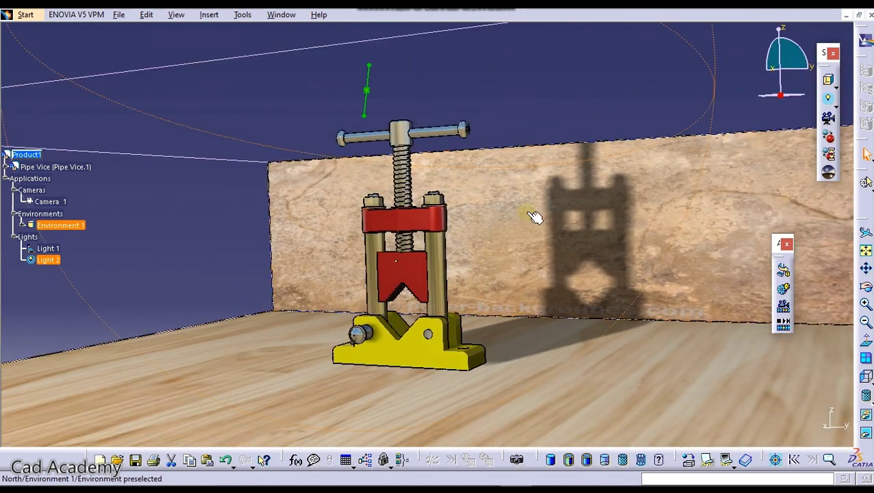
{"action": "mouse_move", "coordinate": [528, 167]}
{"action": "middle_mouse_down"}
{"action": "mouse_move", "coordinate": [579, 221]}
{"action": "mouse_move", "coordinate": [564, 189]}
{"action": "mouse_move", "coordinate": [534, 169]}
{"action": "middle_mouse_up"}
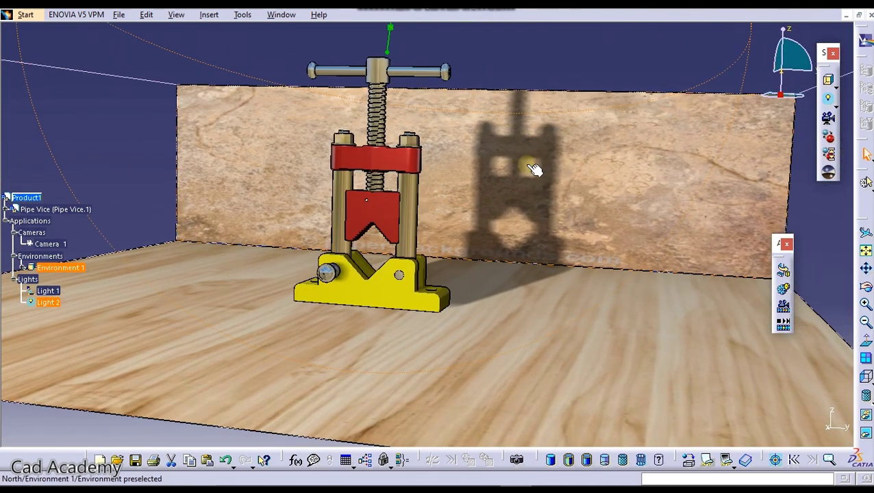